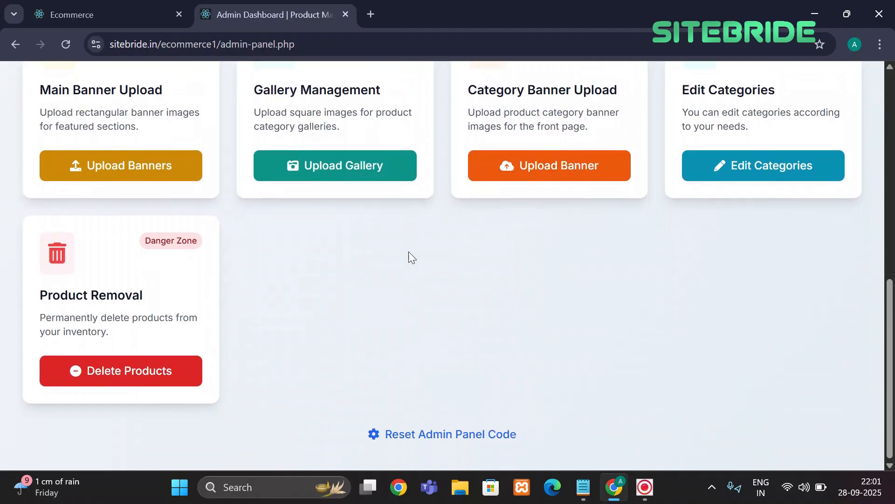
Enter a new 5-digit admin access code on the reset page and update it
scroll(409, 251, up, 10)
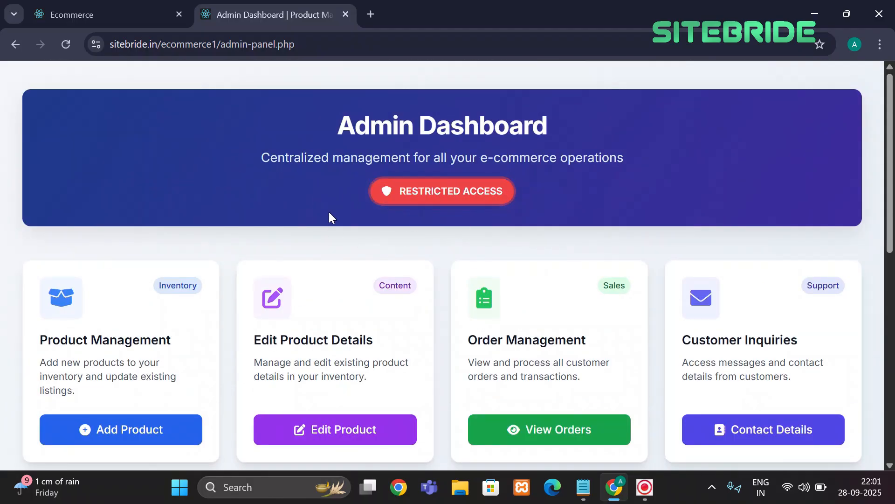
scroll(328, 211, down, 1)
scroll(329, 212, up, 1)
scroll(396, 207, down, 1)
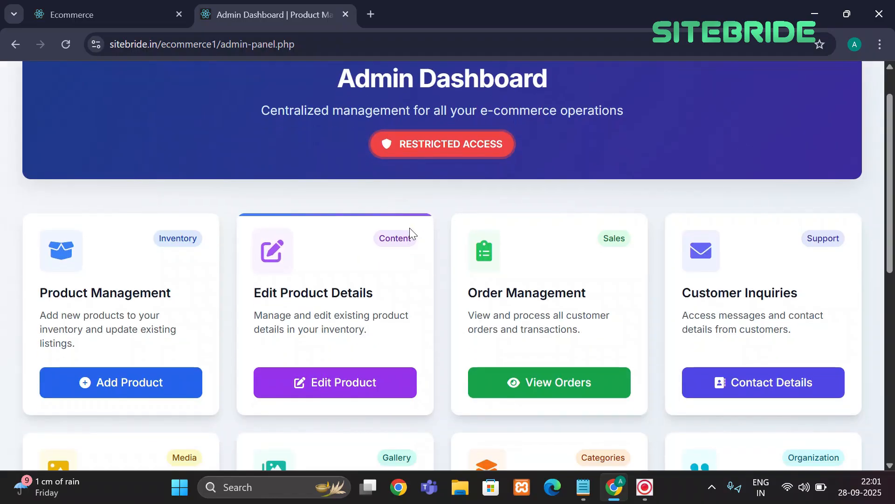
scroll(441, 205, down, 1)
scroll(420, 200, up, 1)
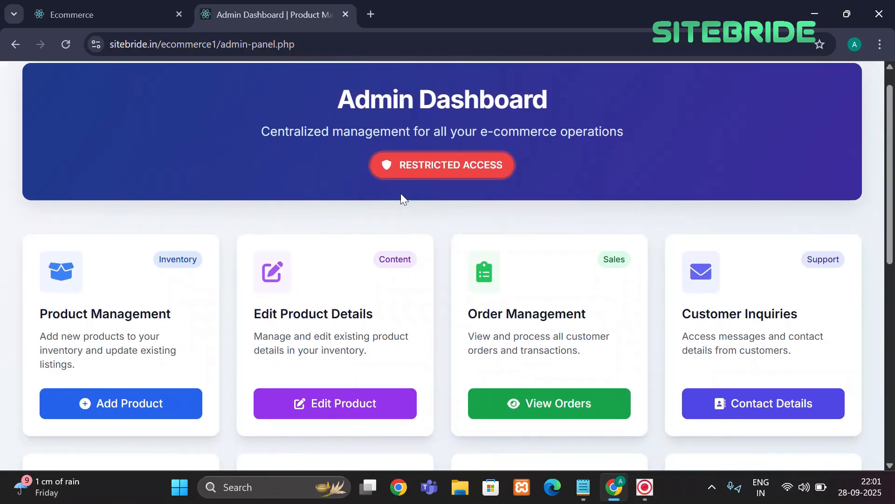
scroll(393, 194, down, 1)
scroll(393, 194, up, 1)
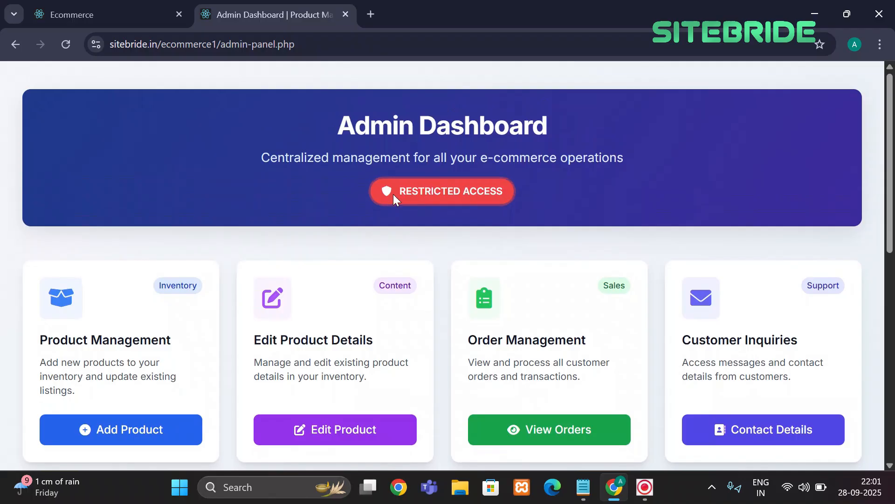
scroll(393, 194, down, 1)
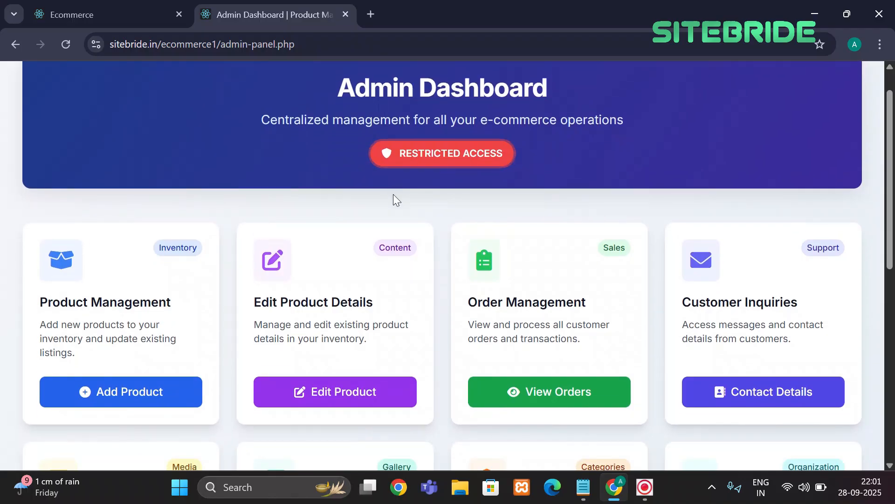
scroll(393, 194, down, 9)
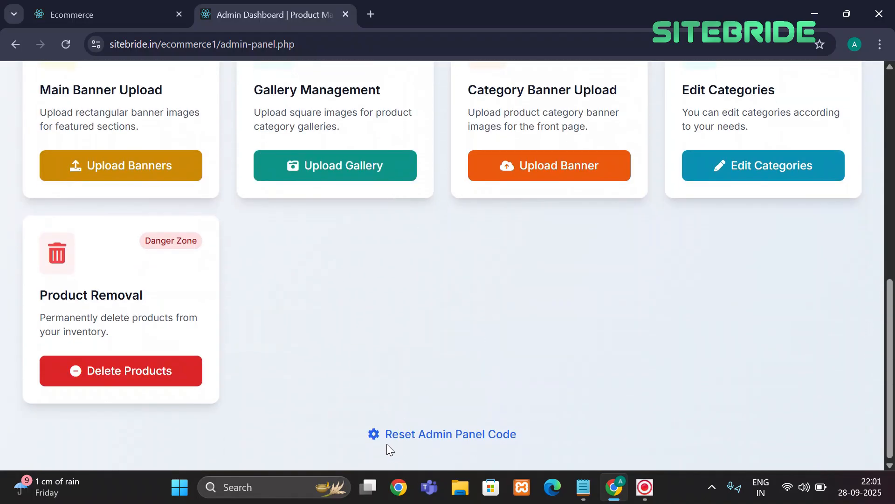
click(446, 437)
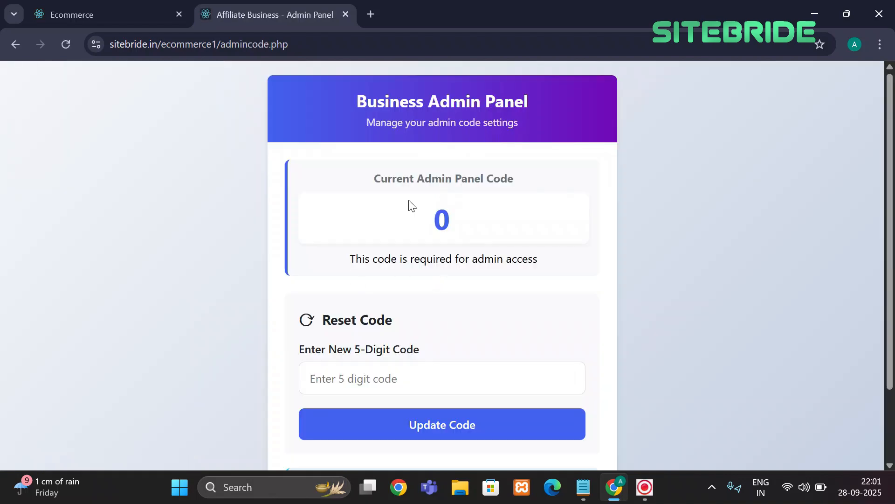
click(380, 363)
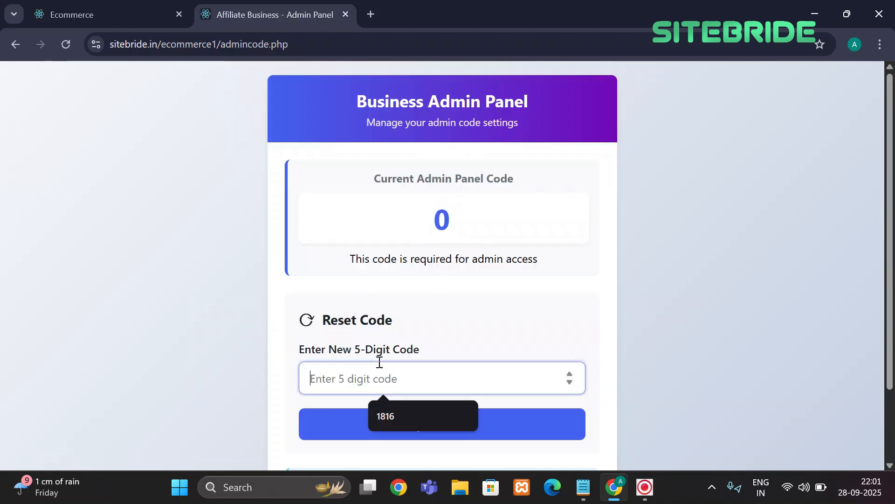
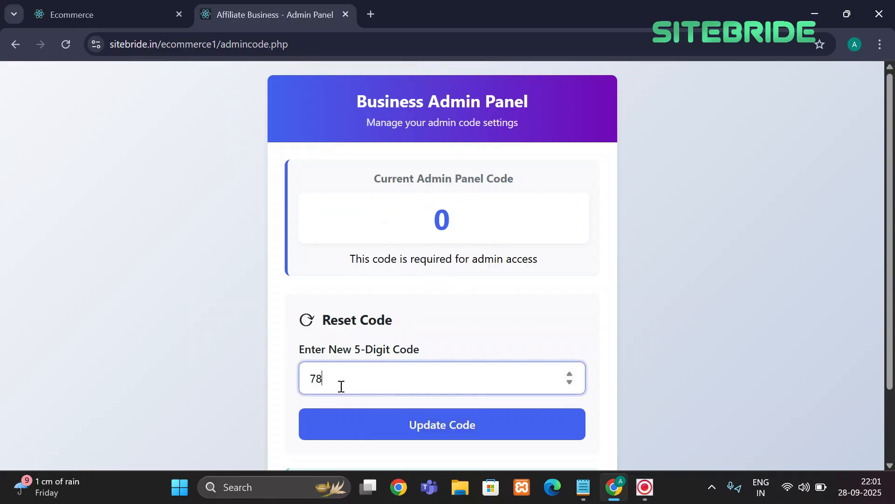
click(413, 424)
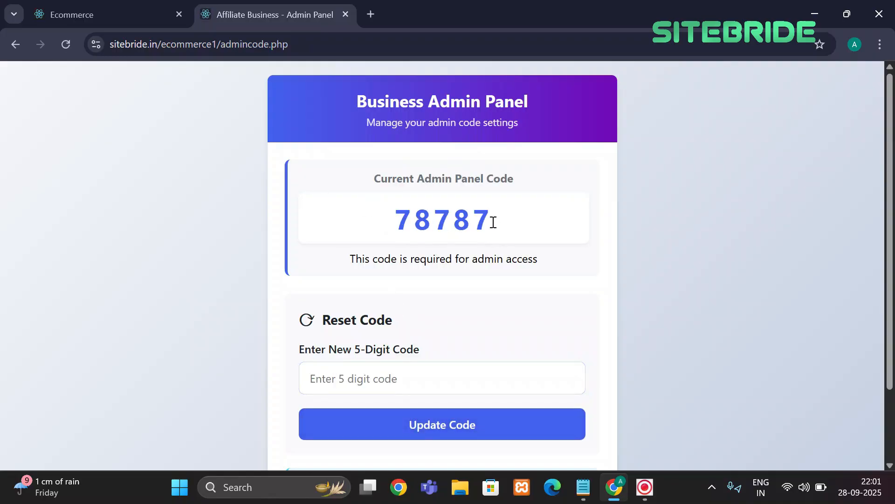
Check the displayed current admin access code, then return to the Admin Dashboard
drag(493, 222, 386, 222)
click(325, 228)
drag(487, 212, 401, 209)
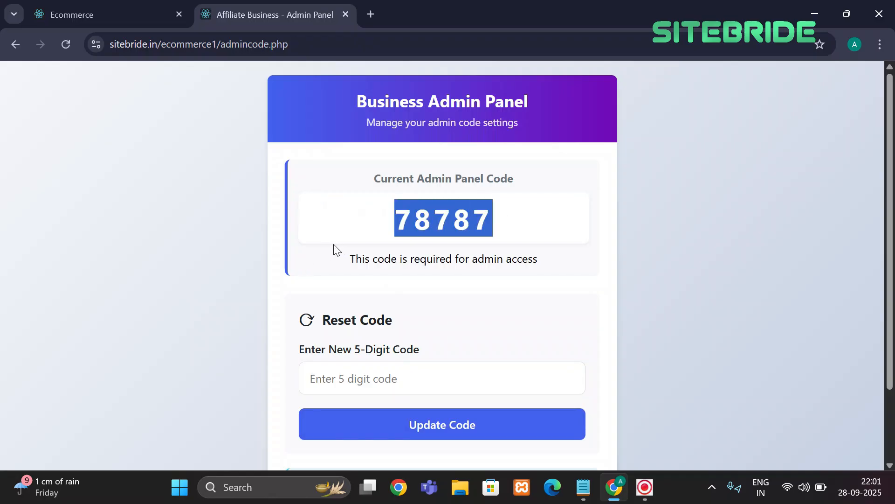
click(317, 236)
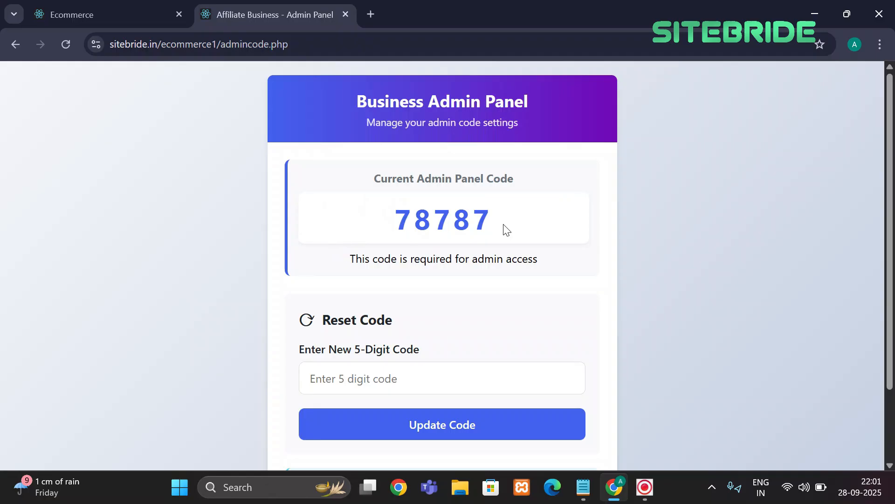
drag(502, 228, 380, 220)
click(346, 217)
click(18, 46)
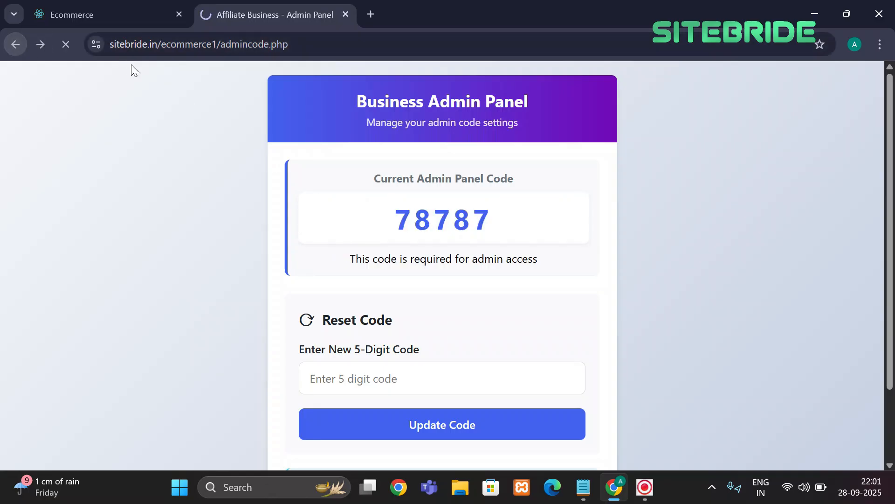
click(12, 42)
Open the empty Add New Product form from the dashboard
scroll(368, 207, up, 10)
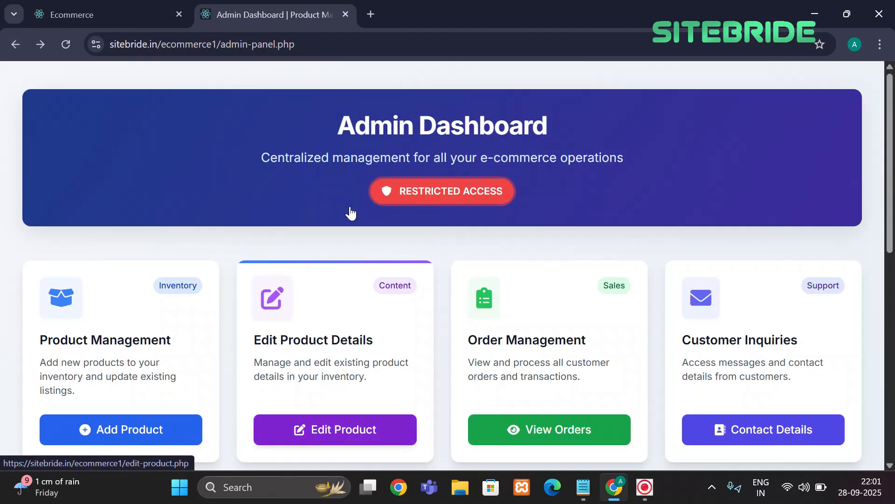
scroll(350, 213, down, 3)
scroll(339, 193, up, 2)
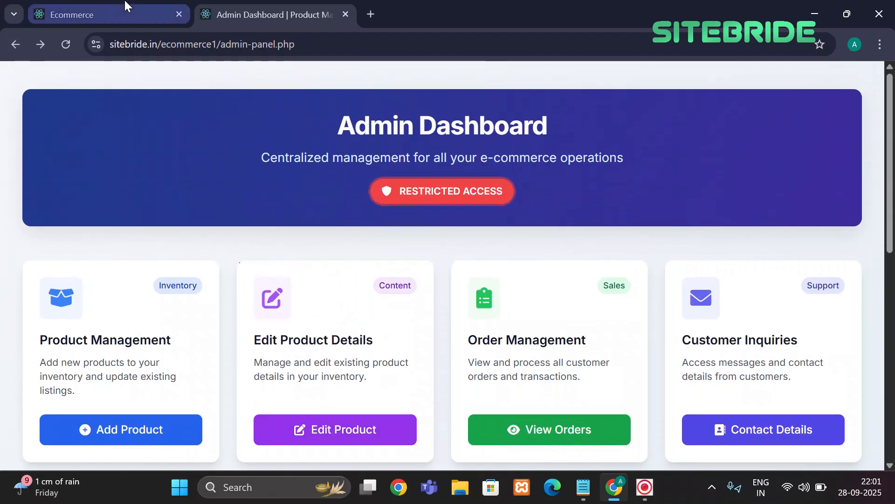
scroll(256, 326, down, 2)
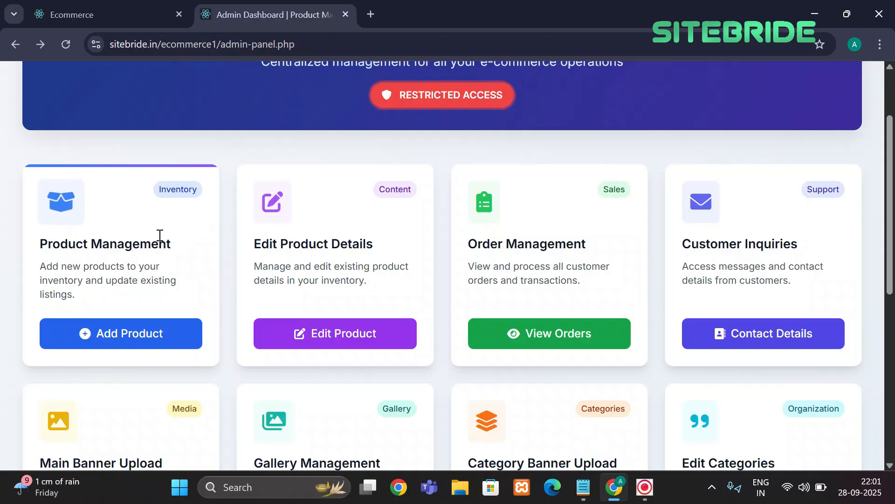
click(132, 342)
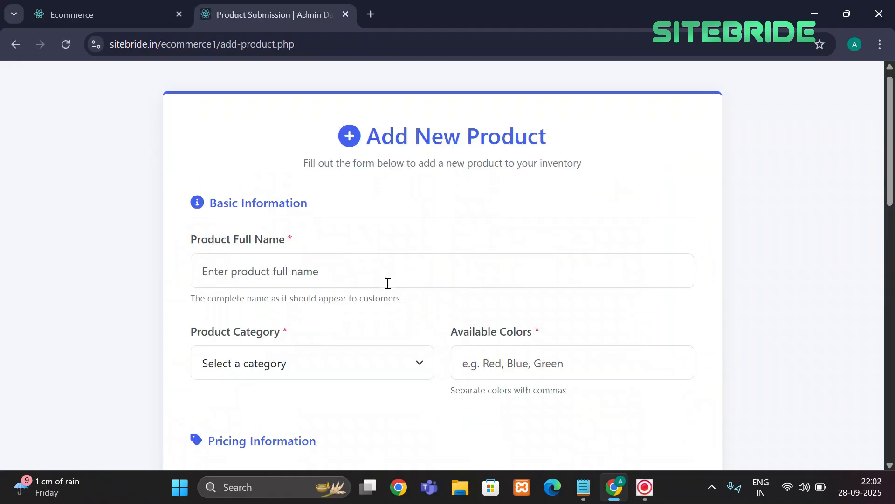
scroll(372, 280, down, 3)
scroll(370, 241, up, 2)
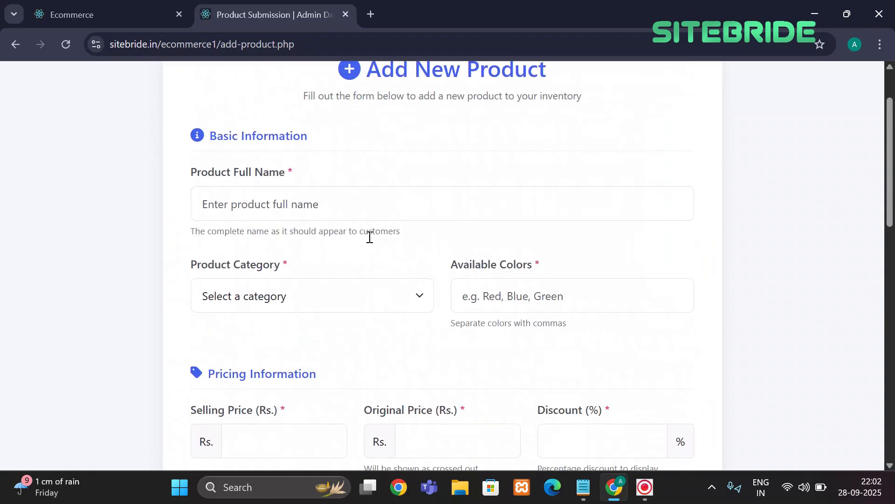
scroll(370, 241, down, 2)
scroll(370, 241, up, 2)
scroll(368, 242, down, 12)
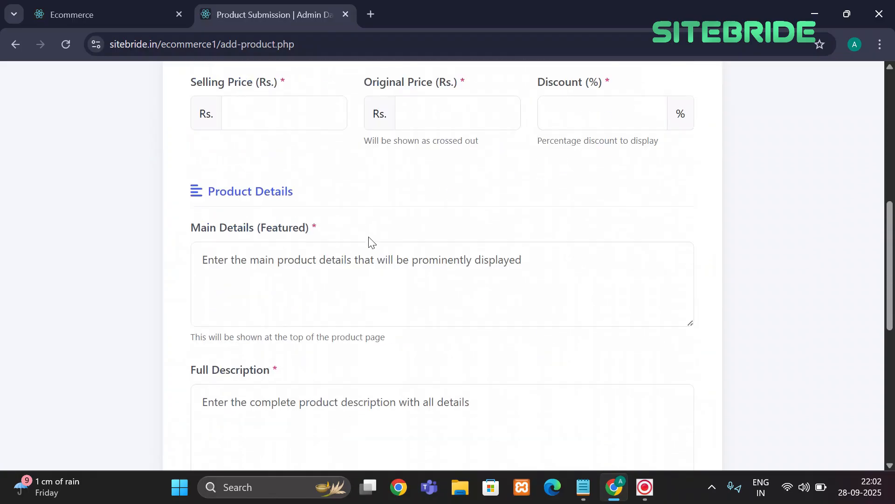
scroll(366, 240, up, 9)
scroll(355, 247, up, 7)
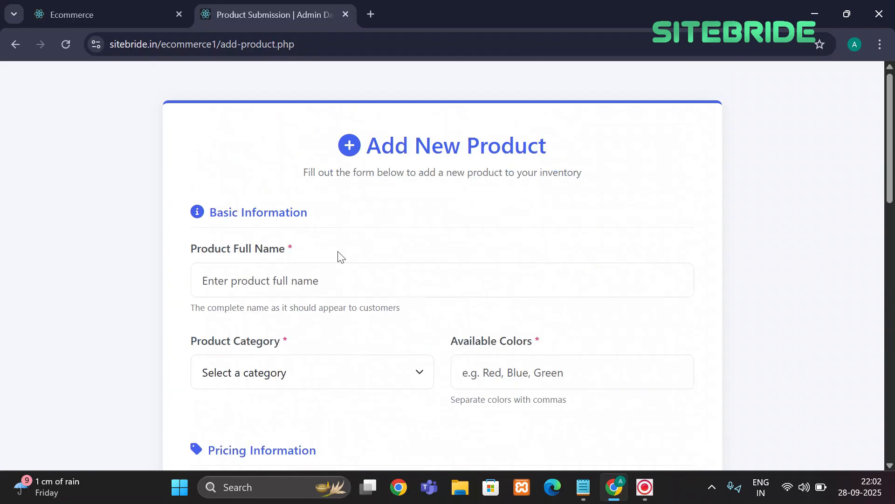
Glance at the storefront homepage tab, then come back to the product form
click(111, 7)
scroll(238, 286, down, 8)
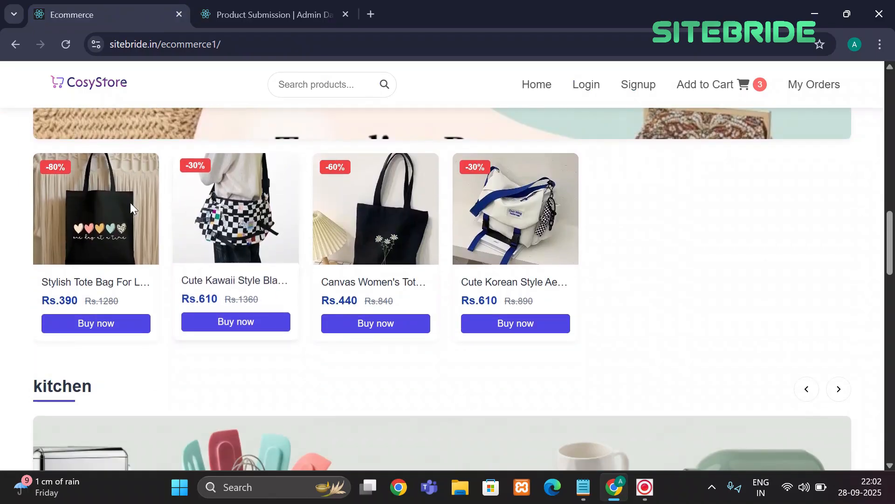
click(261, 17)
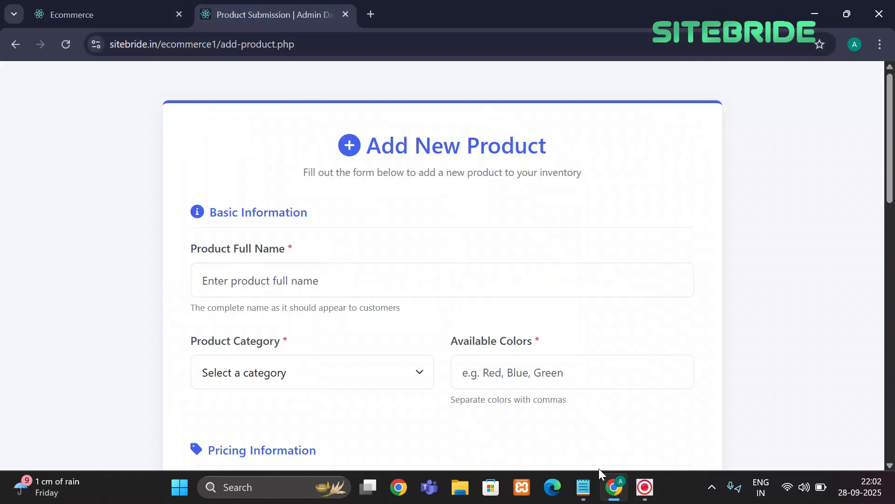
After checking the bag notes, name the product 'korean stylish bag' and open the category list
click(584, 487)
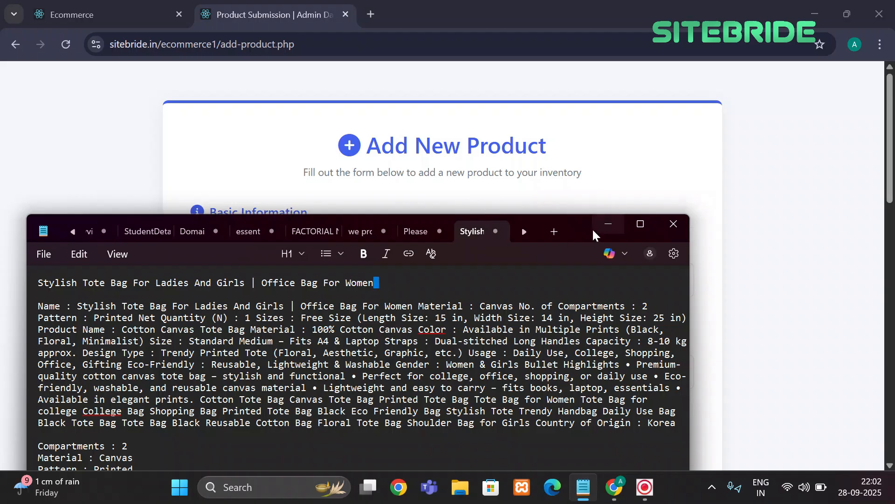
click(607, 224)
click(333, 275)
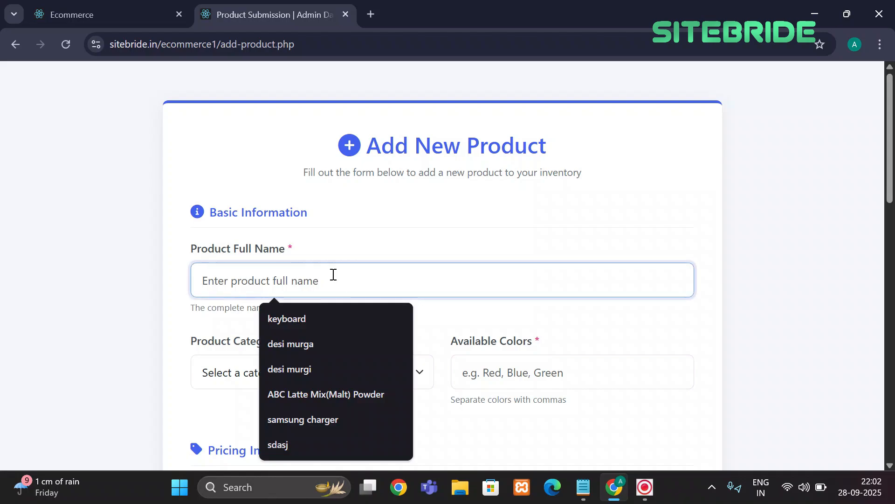
text(korean)
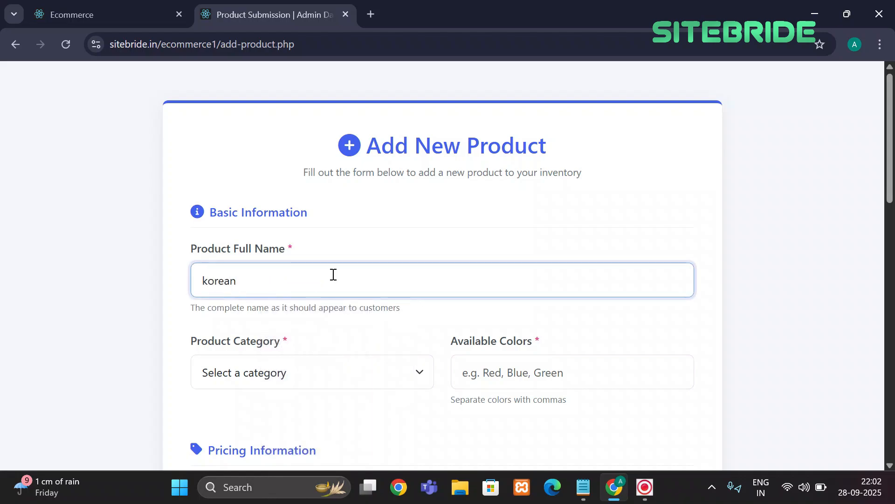
text( stylish bag)
scroll(333, 275, down, 3)
click(287, 236)
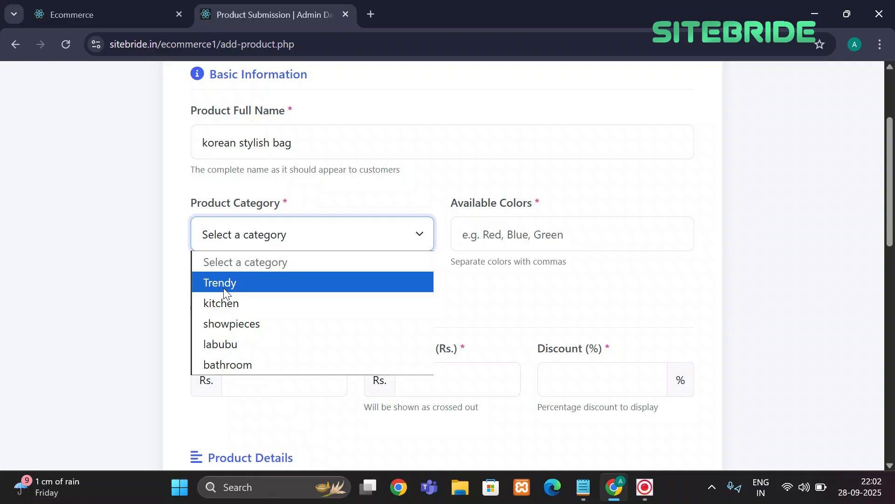
Set the product category to Trendy and the available colour to black
click(236, 285)
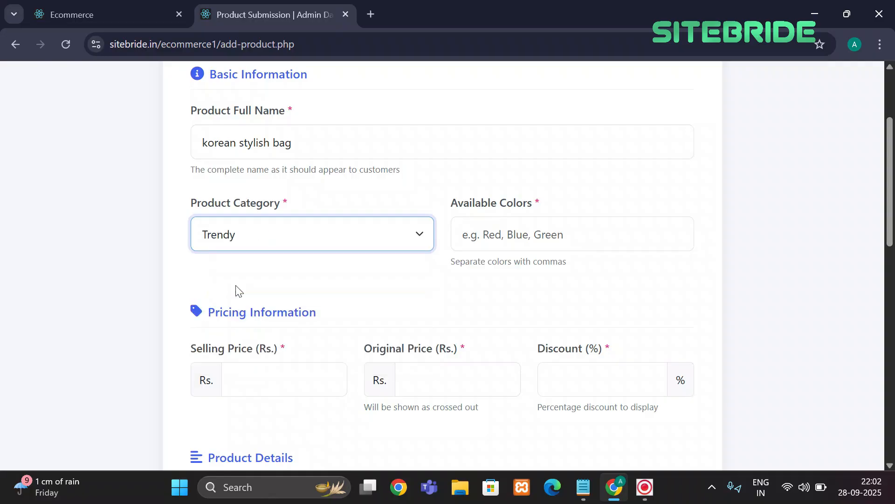
click(527, 249)
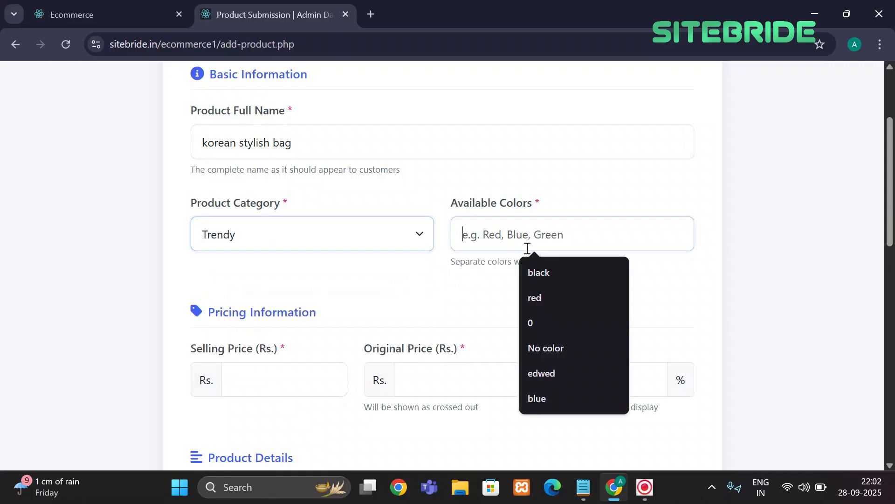
text(black)
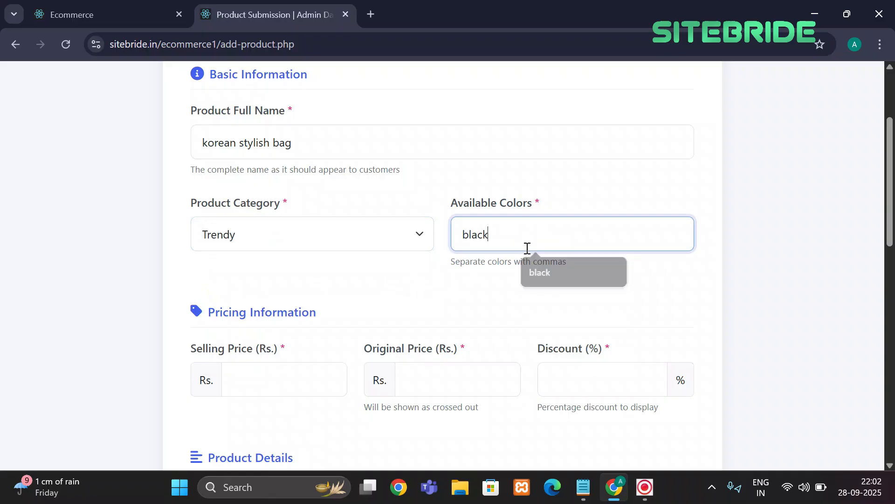
scroll(418, 274, down, 2)
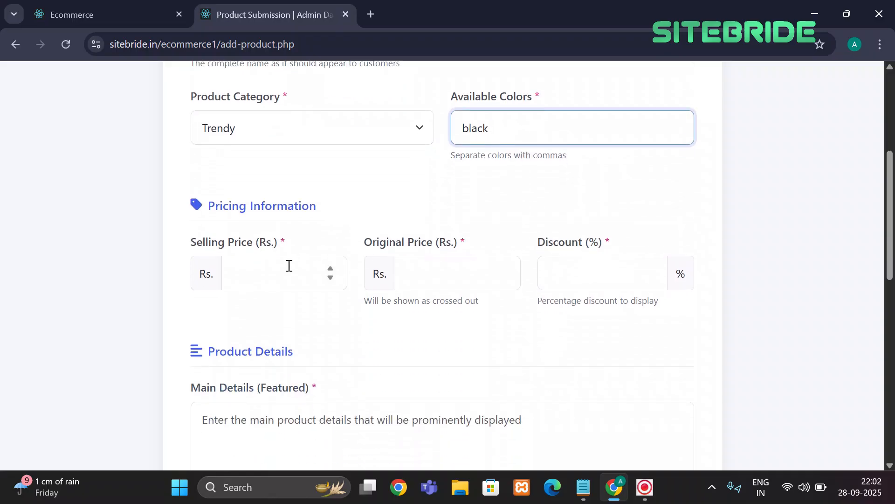
Enter selling price 560, original price 1278 and a 45% discount
click(277, 269)
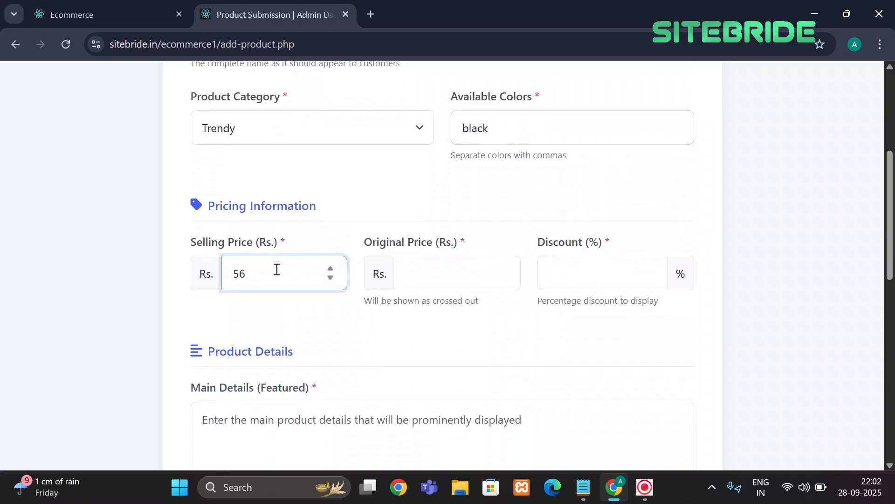
click(465, 275)
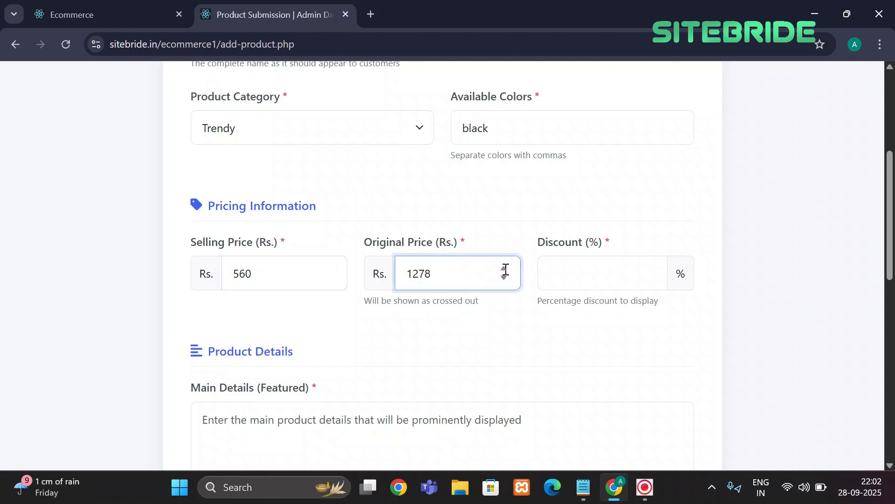
click(586, 274)
text(45)
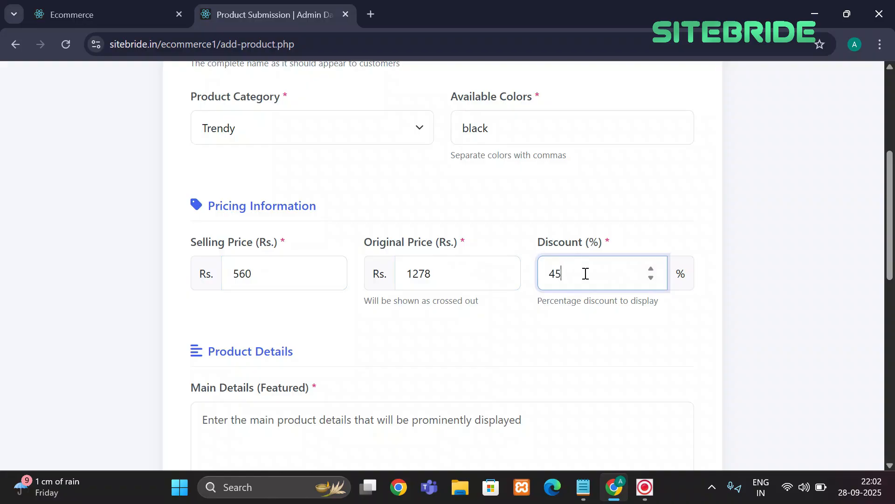
scroll(585, 274, down, 3)
click(345, 274)
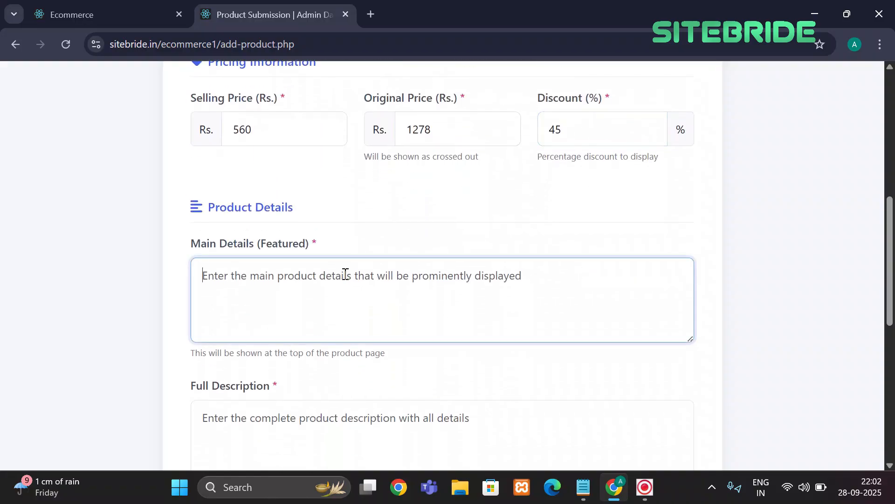
Paste the long tote-bag description from the notes into Main Details and Full Description
click(583, 487)
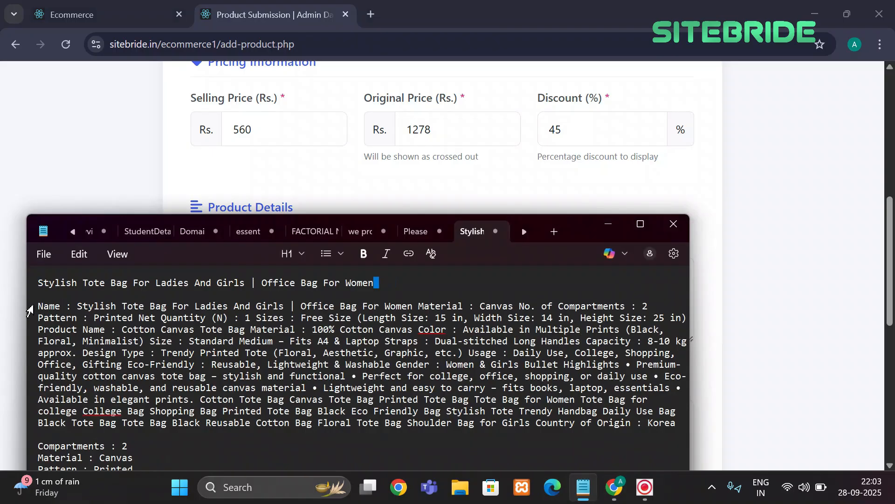
drag(41, 306, 719, 418)
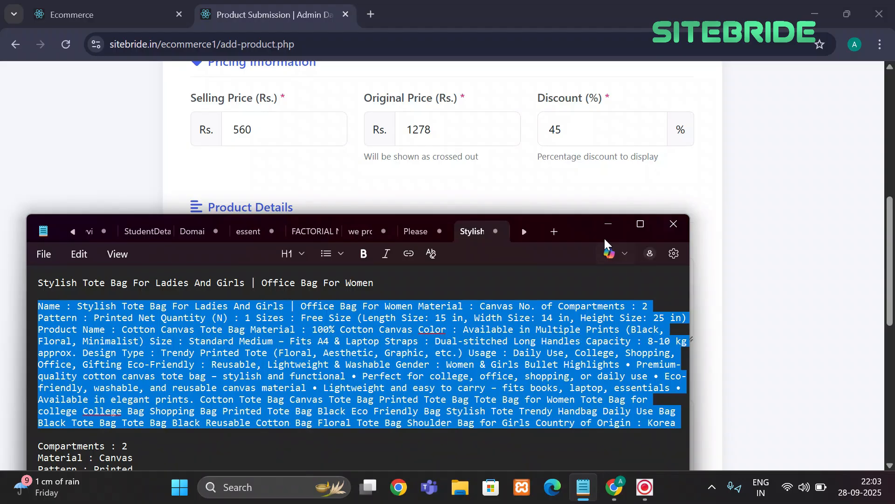
click(641, 224)
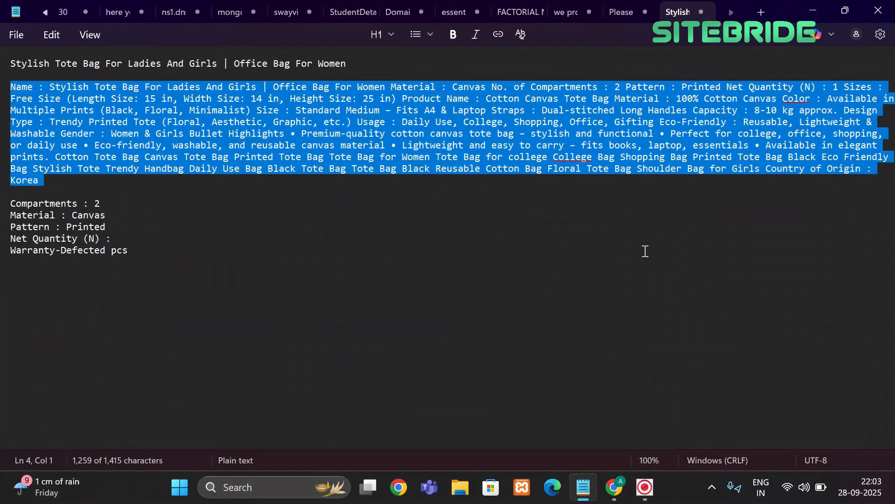
click(814, 10)
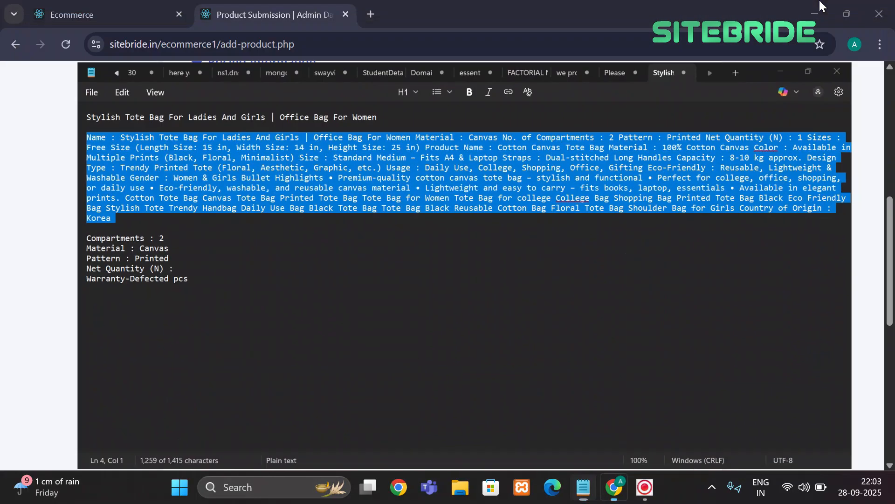
key(ctrl+v)
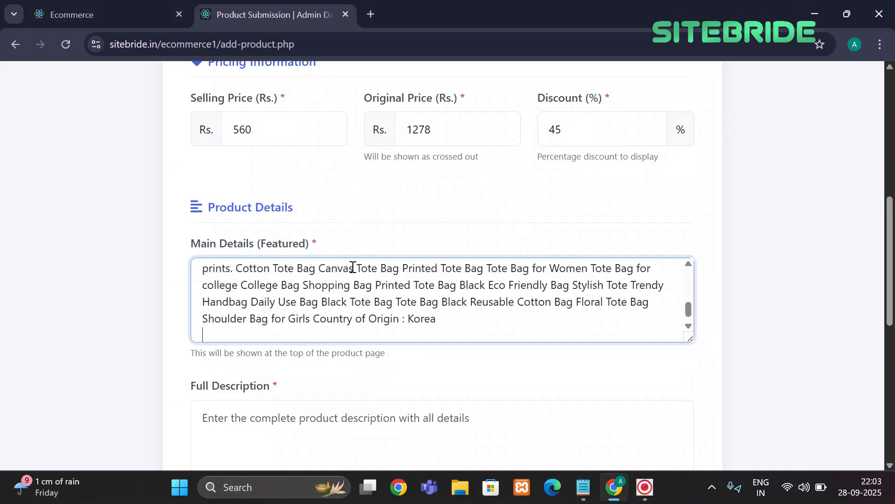
scroll(334, 342, down, 2)
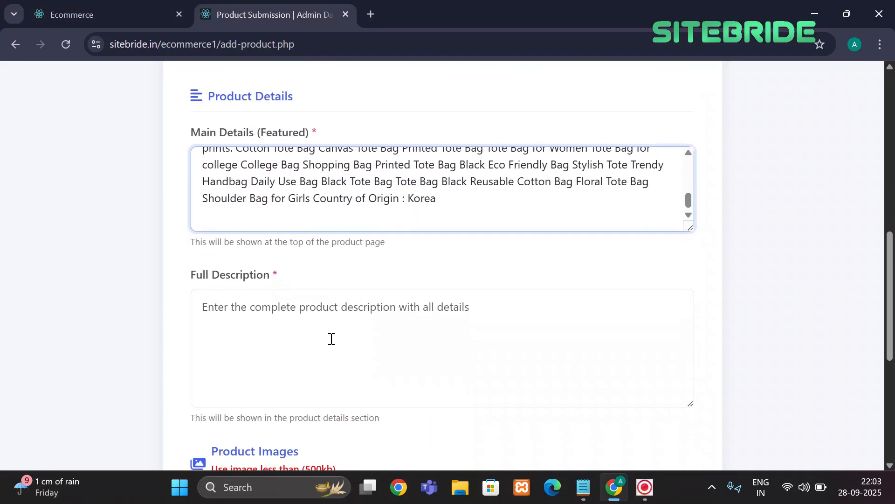
click(310, 322)
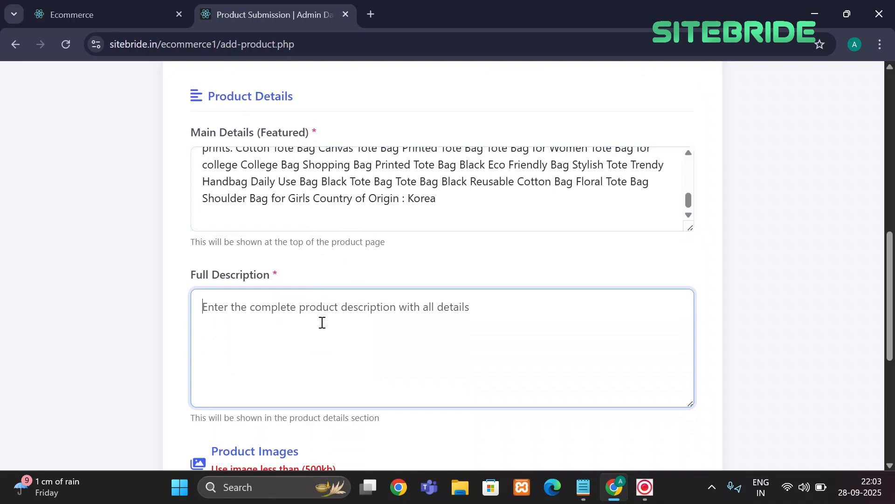
key(ctrl+v)
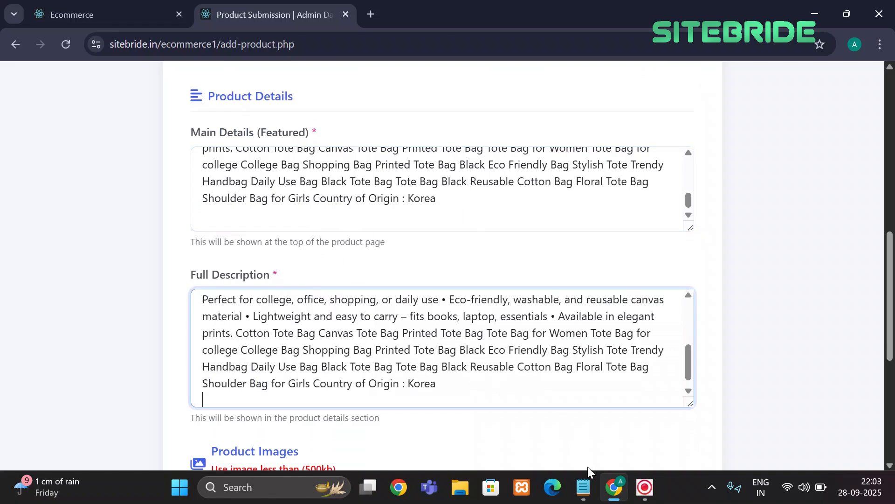
Replace the Main Details text with the tote-bag title line from the notes
mouse_move(584, 492)
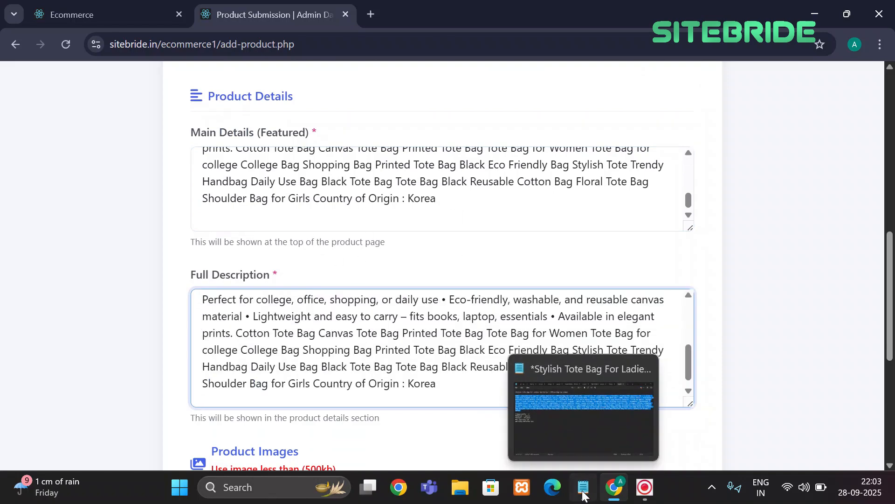
click(584, 492)
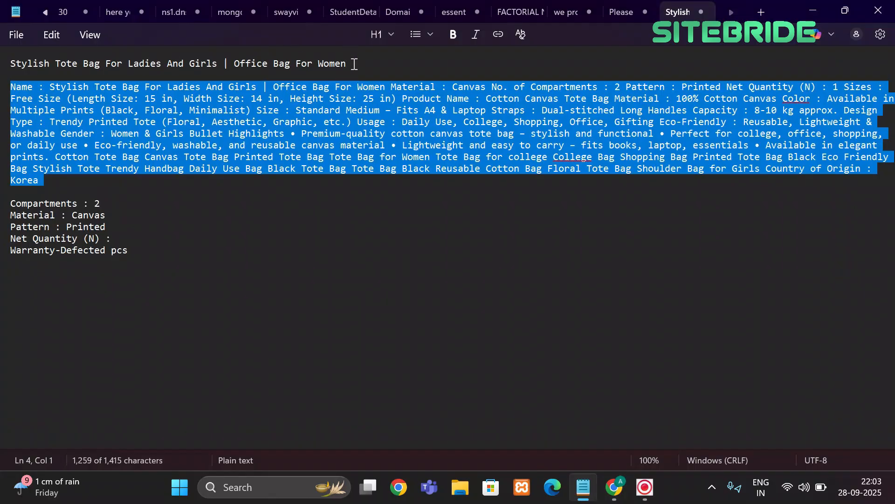
click(352, 59)
shift+click(12, 66)
key(ctrl+c)
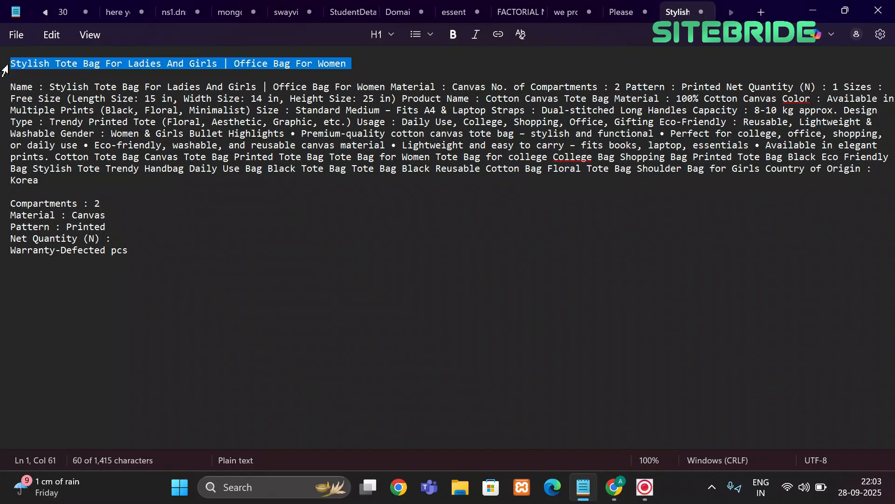
click(813, 10)
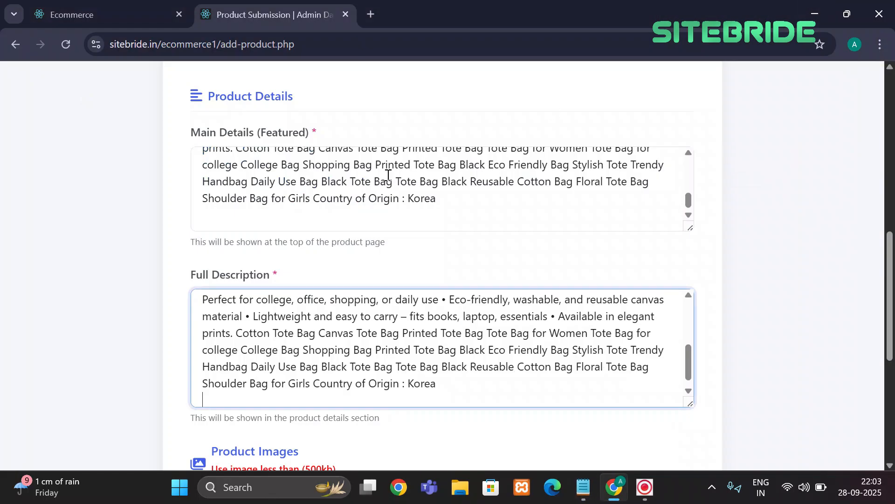
click(388, 175)
key(ctrl+a)
key(ctrl+v)
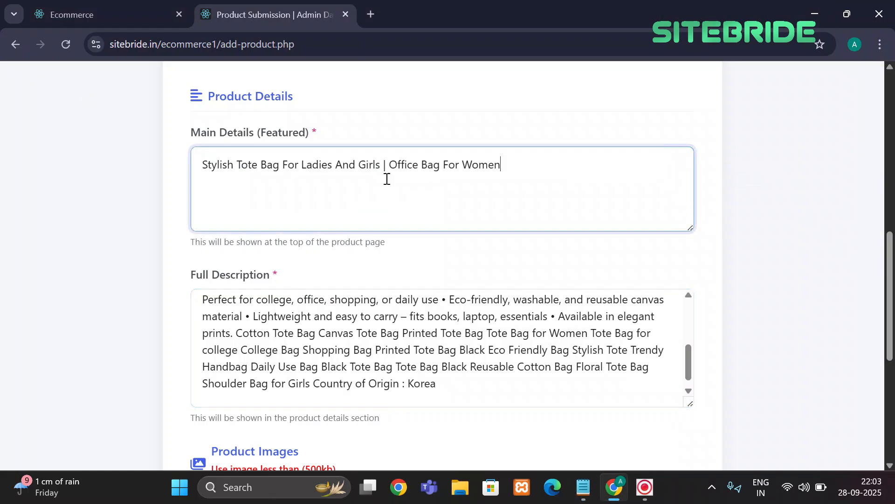
scroll(386, 179, down, 6)
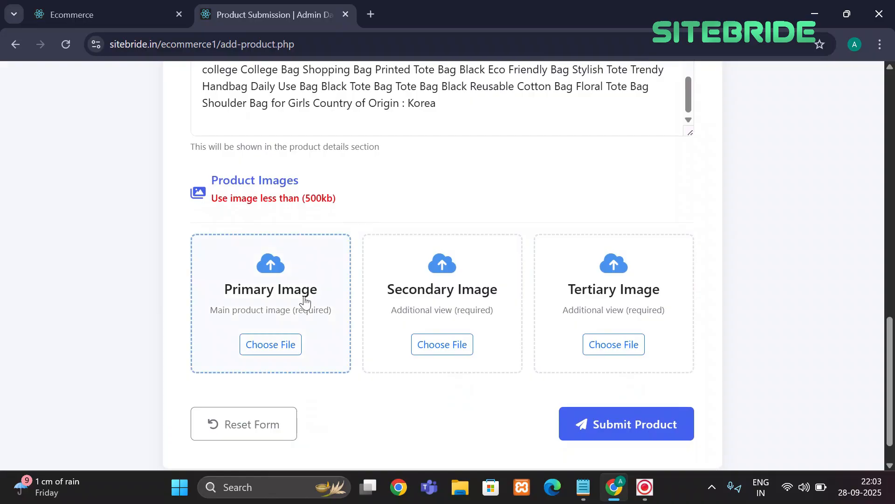
Choose koreanbag.jpg as the primary, secondary and tertiary product images
click(279, 345)
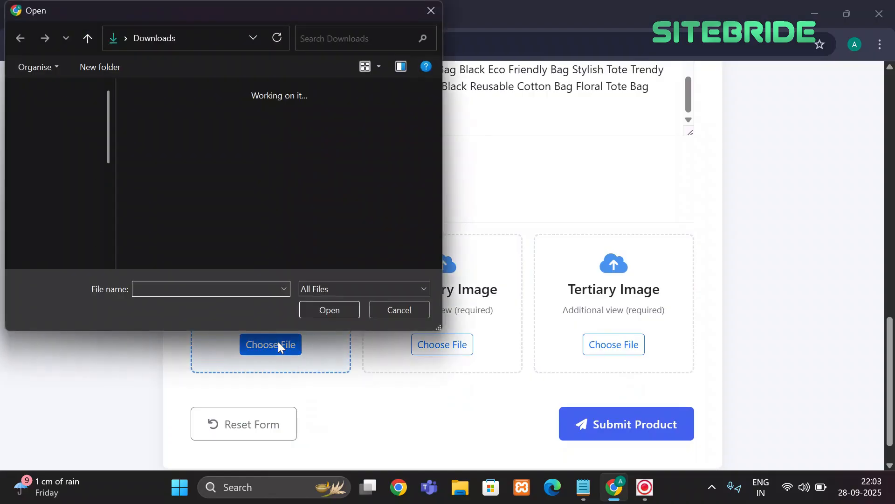
click(205, 120)
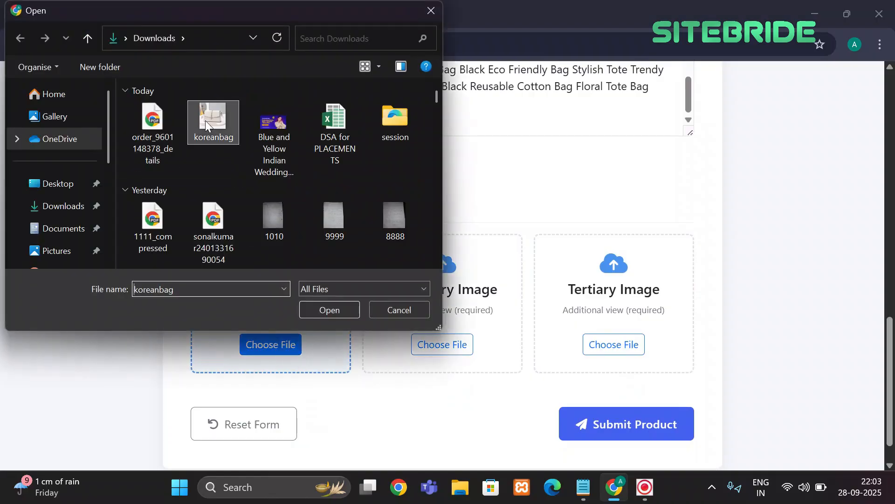
click(320, 306)
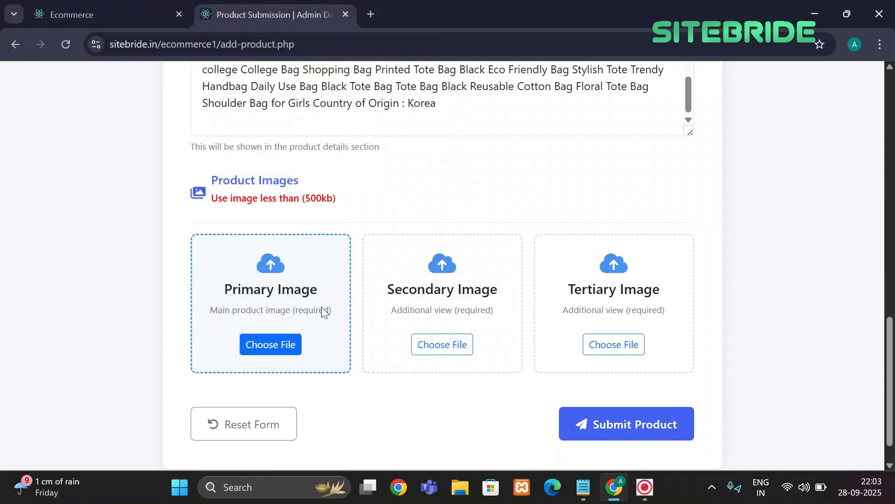
click(444, 341)
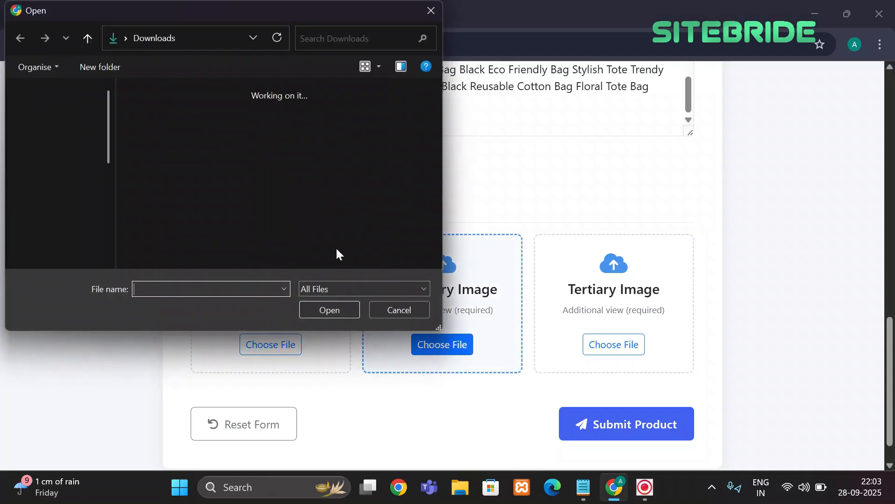
click(226, 138)
click(329, 310)
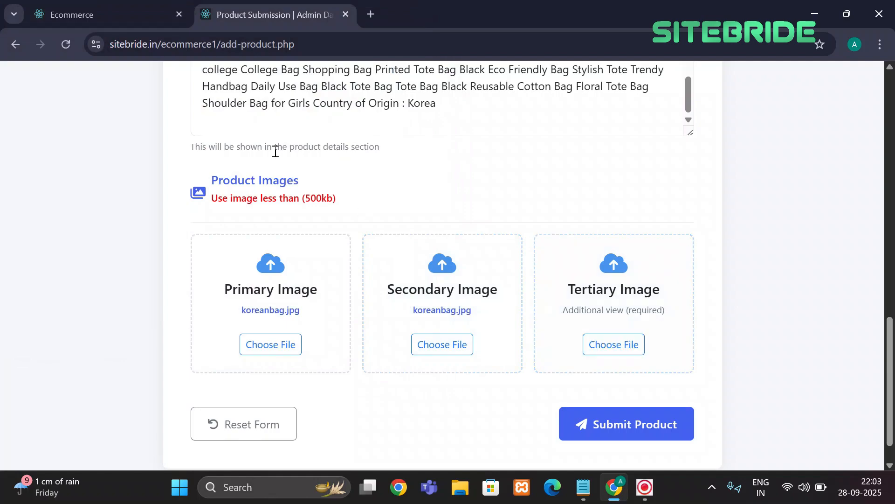
click(609, 335)
click(214, 136)
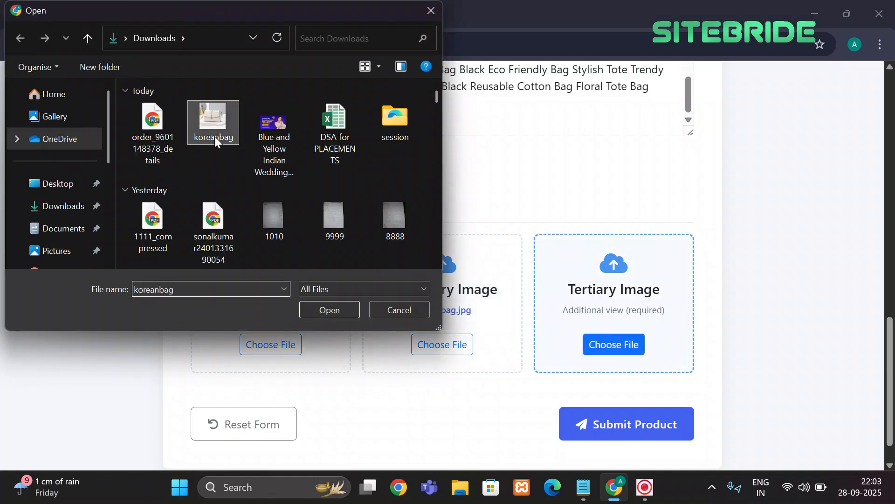
click(313, 307)
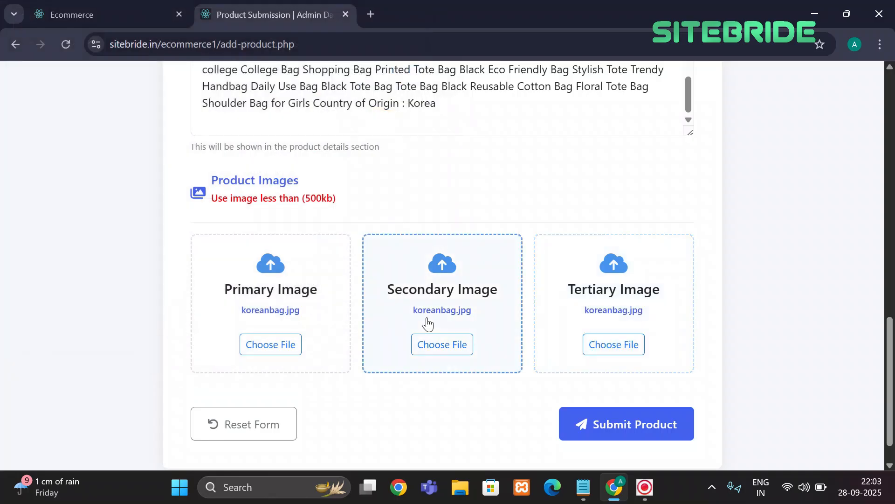
Check the 500kb image size limit note and submit the bag product
scroll(418, 318, up, 1)
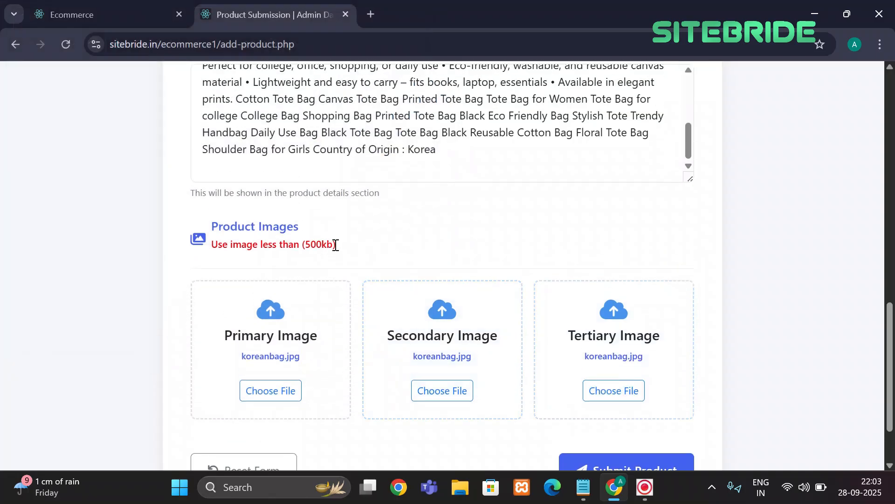
drag(331, 244, 306, 244)
click(367, 251)
scroll(345, 248, down, 2)
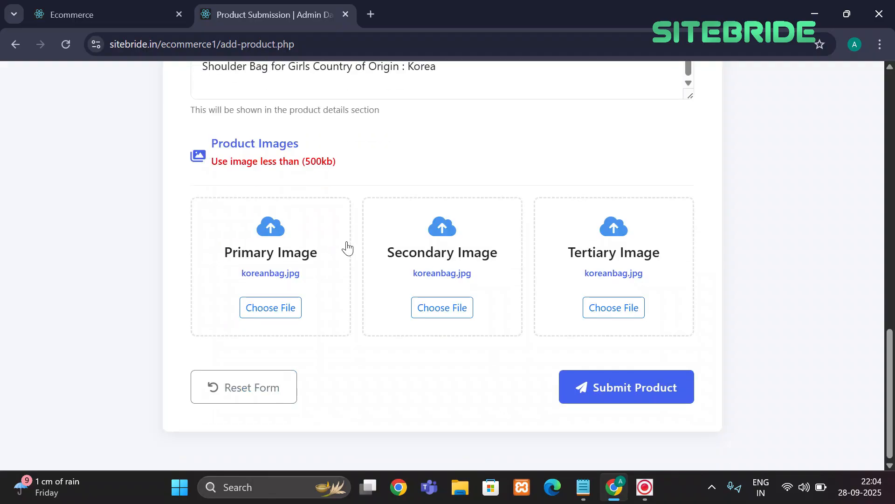
scroll(488, 206, up, 3)
scroll(394, 222, up, 14)
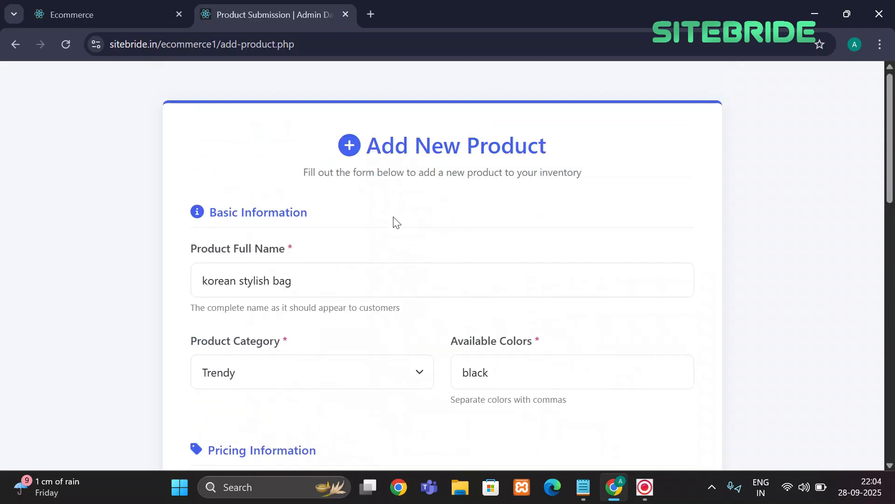
scroll(394, 222, down, 17)
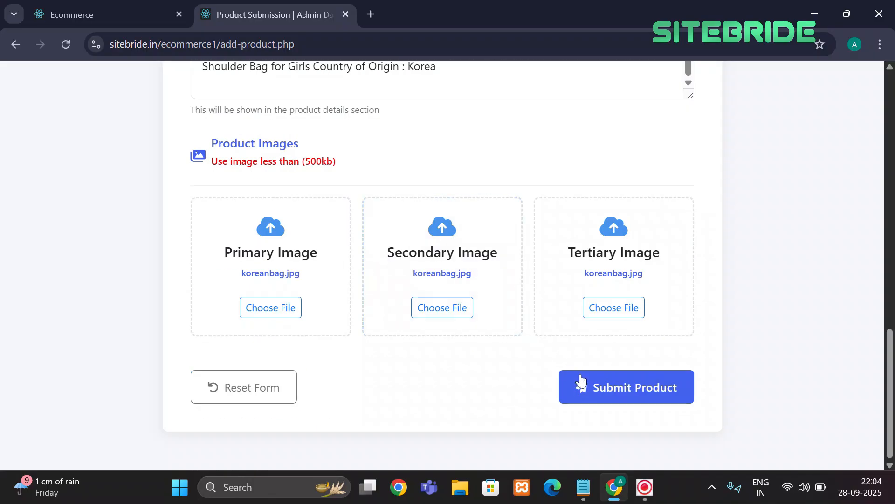
click(615, 388)
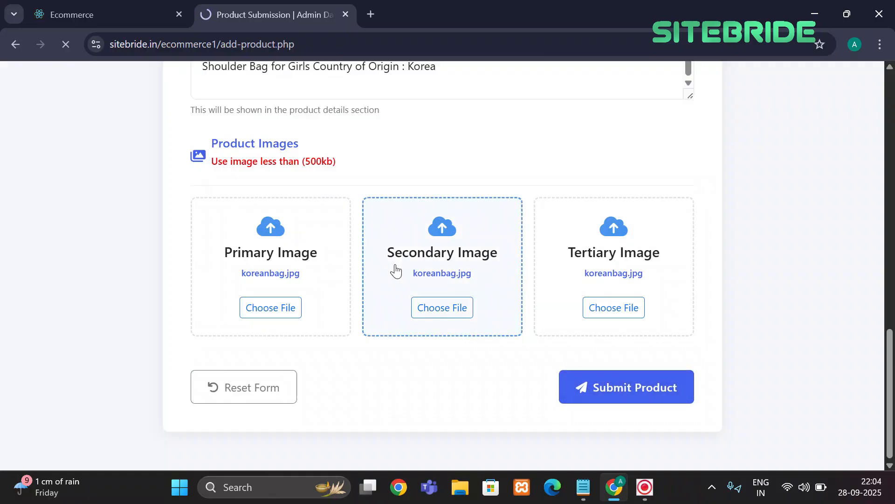
scroll(395, 264, down, 2)
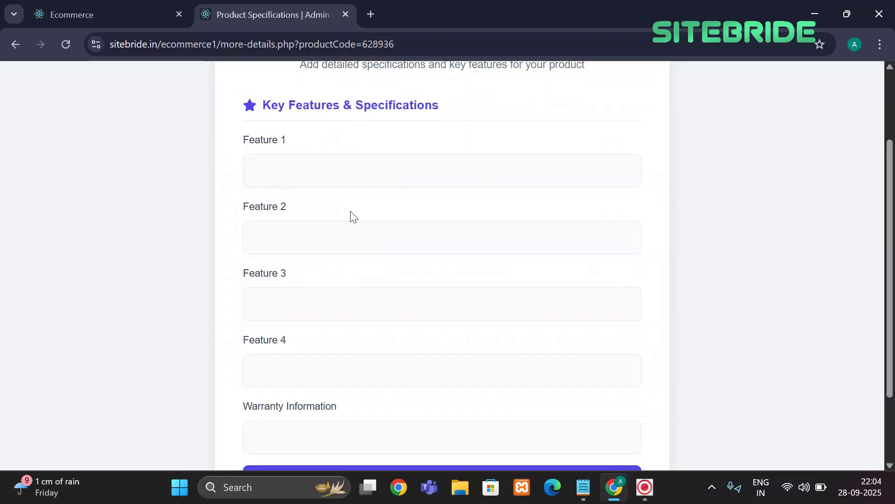
Fill Feature 1 with 'Compartments : 2' and Feature 2 with 'Material : Canvas' from the notes
click(361, 181)
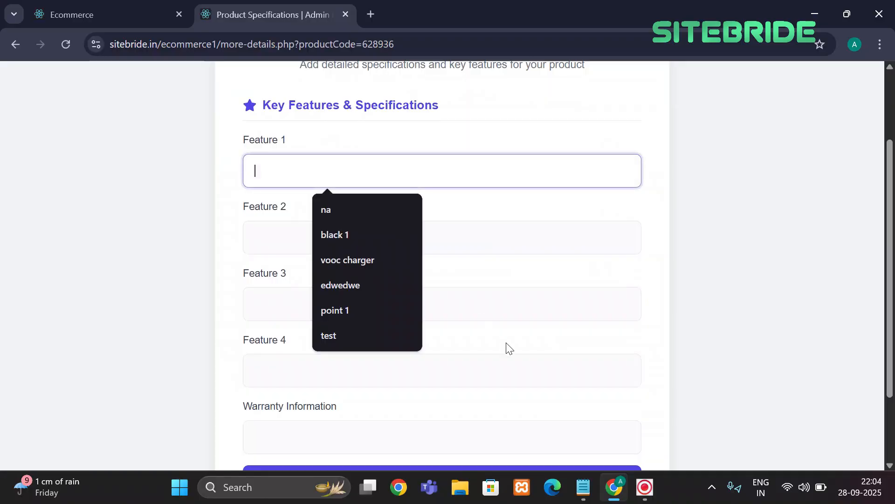
click(584, 495)
drag(109, 205, 12, 199)
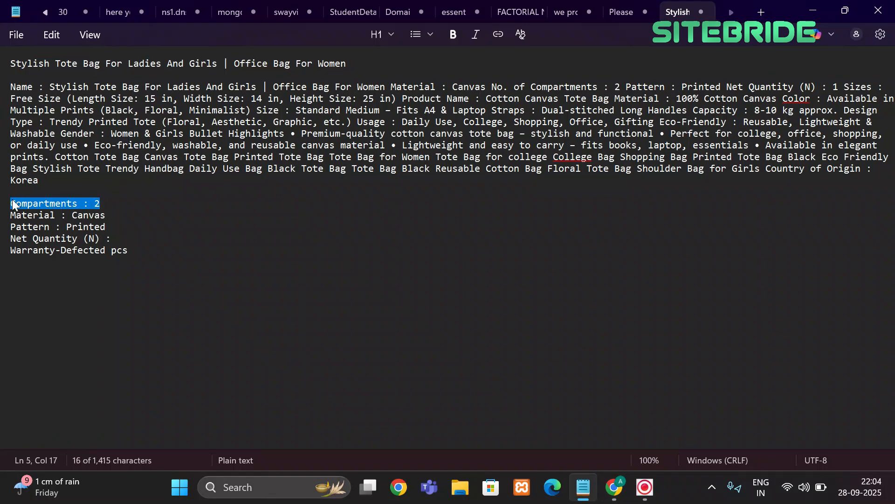
key(ctrl+c)
click(611, 487)
key(ctrl+v)
click(585, 487)
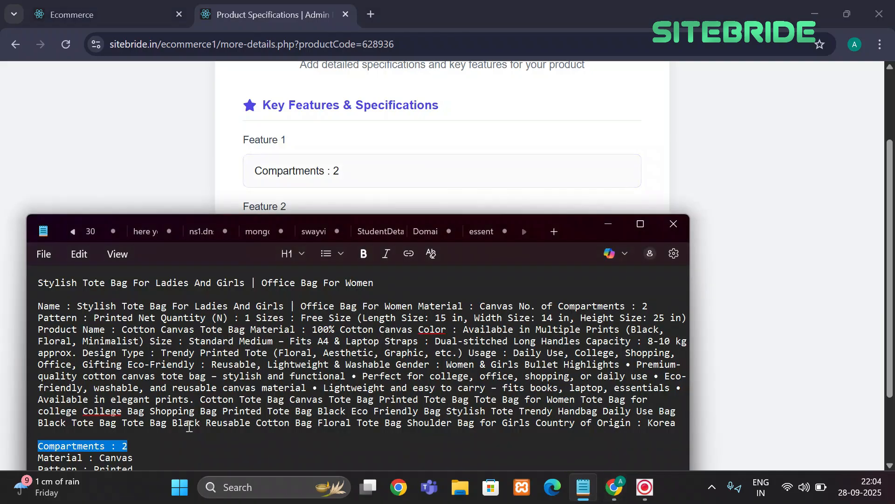
click(340, 329)
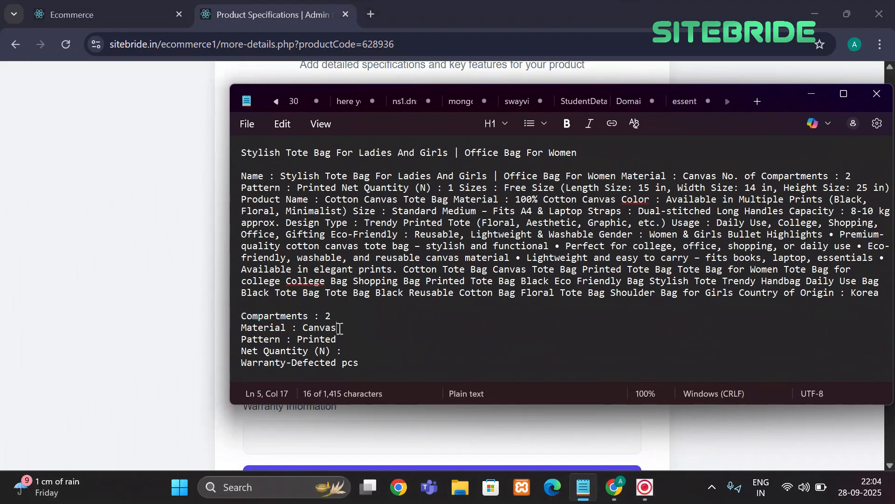
click(811, 96)
click(345, 231)
key(ctrl+v)
Fill Feature 3 with 'Pattern : Printed' and Feature 4 with 'Net Quantity (N) :'
click(583, 487)
drag(343, 341, 233, 342)
key(ctrl+c)
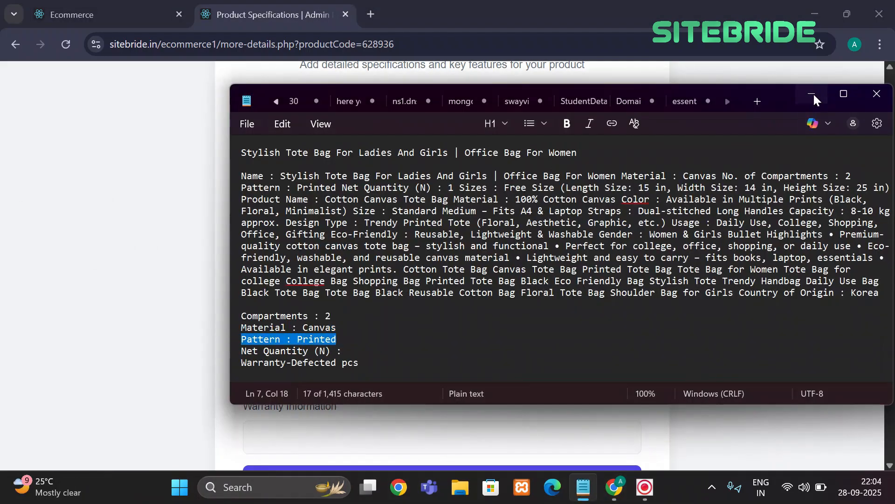
click(811, 95)
click(444, 302)
key(ctrl+v)
click(583, 487)
drag(344, 352, 243, 356)
key(ctrl+c)
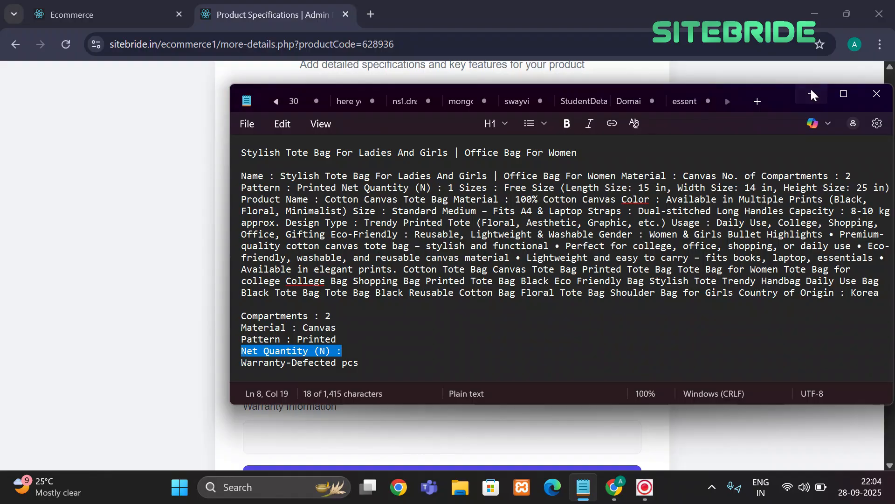
click(812, 95)
click(372, 363)
key(ctrl+v)
Set the warranty to 'Warranty-Defected pcs', save the specifications and dismiss the success alert
click(582, 486)
drag(359, 364, 237, 369)
key(ctrl+c)
click(811, 95)
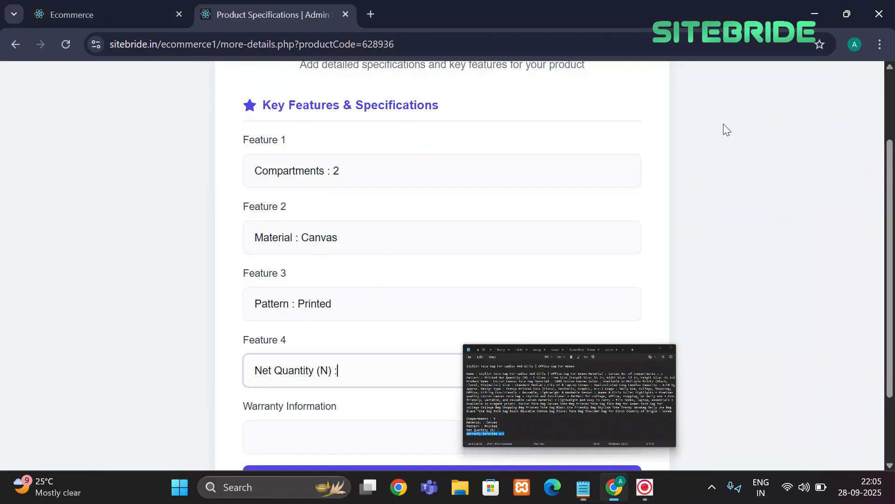
scroll(513, 216, up, 2)
scroll(440, 277, down, 4)
click(356, 339)
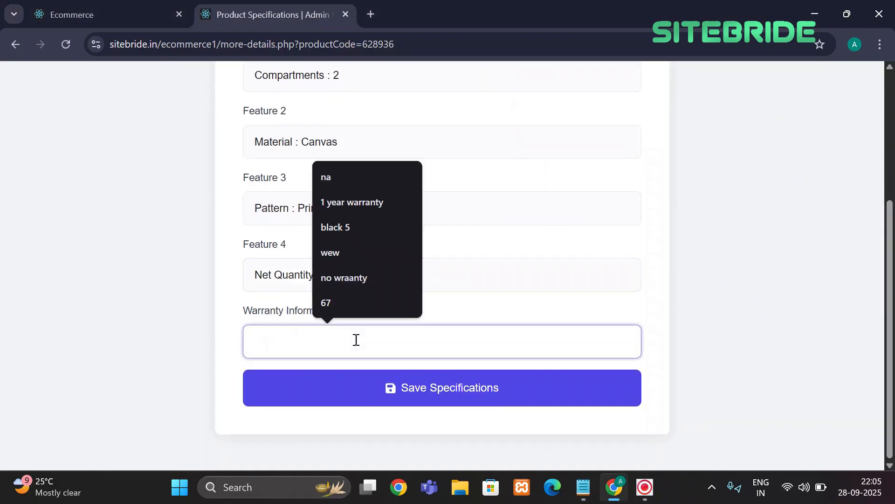
key(ctrl+v)
click(433, 388)
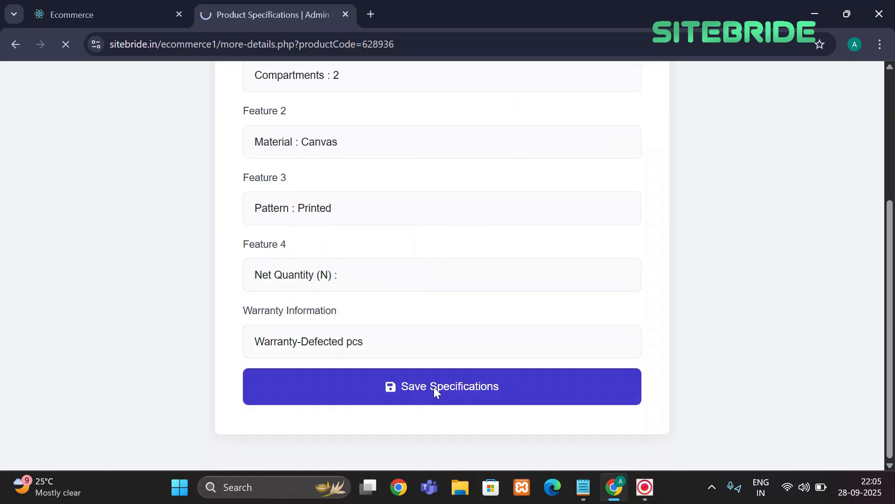
click(567, 135)
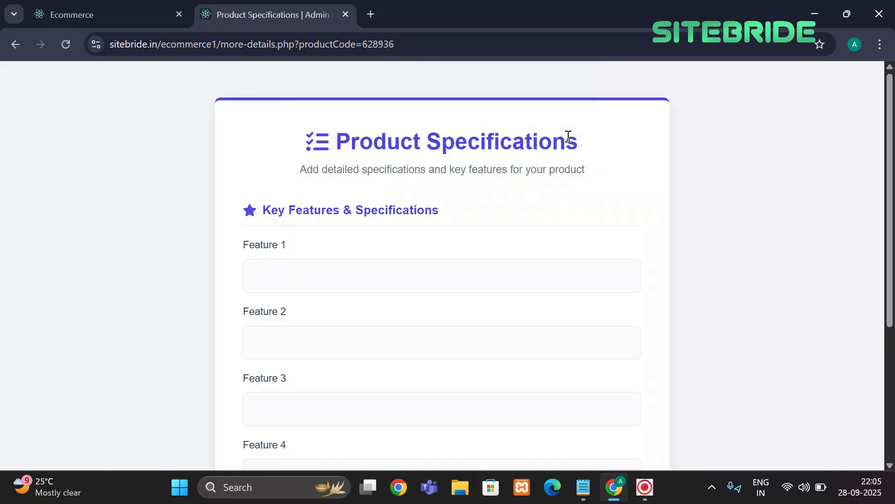
Review the korean stylish bag storefront page at ₹560, its specifications and Buy Now login prompt
click(70, 14)
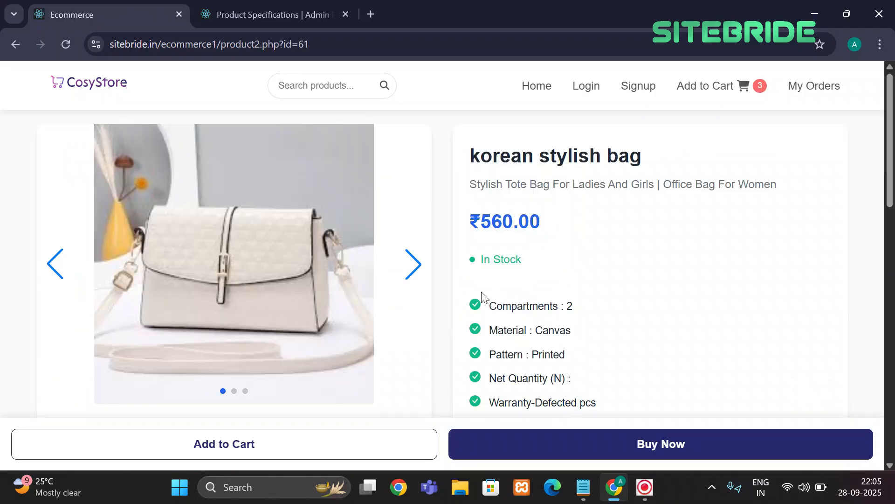
scroll(482, 294, down, 1)
scroll(575, 314, down, 15)
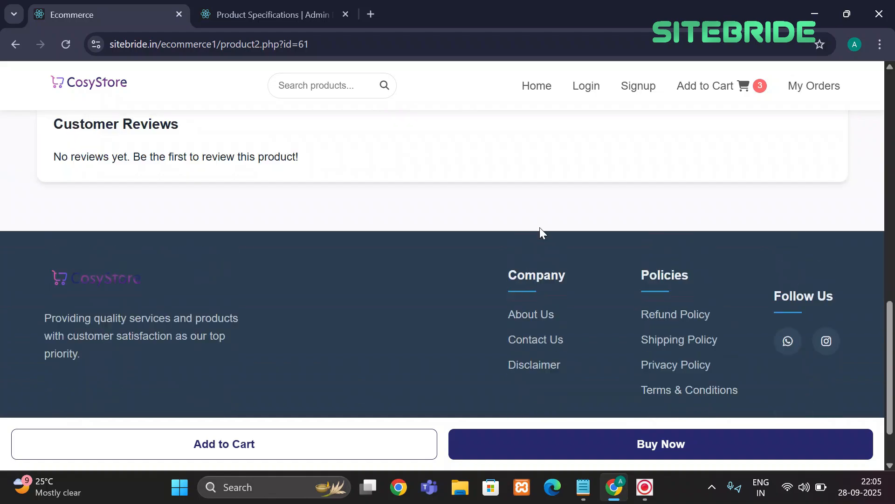
scroll(539, 227, up, 20)
click(592, 445)
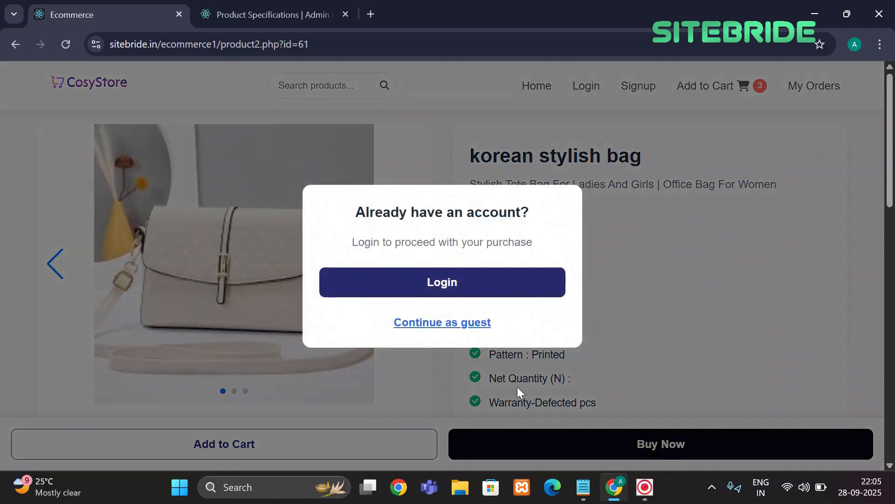
click(241, 134)
scroll(457, 214, down, 2)
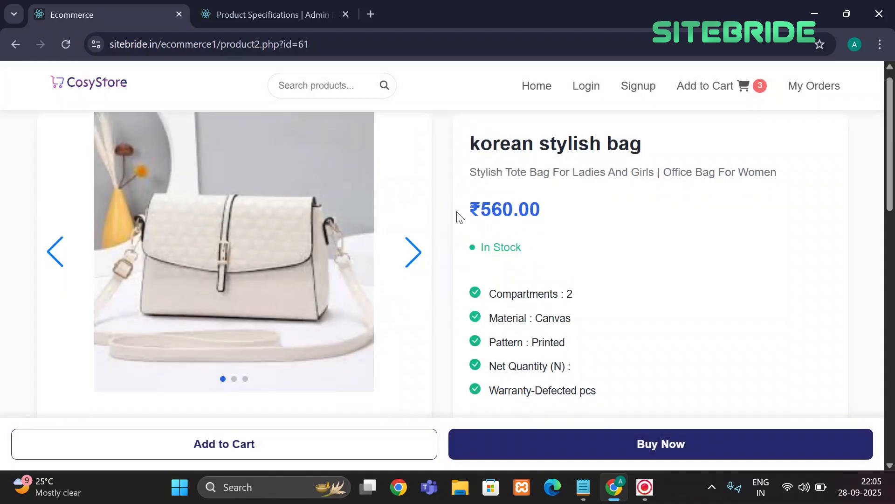
scroll(452, 235, up, 2)
click(414, 272)
triple_click(413, 272)
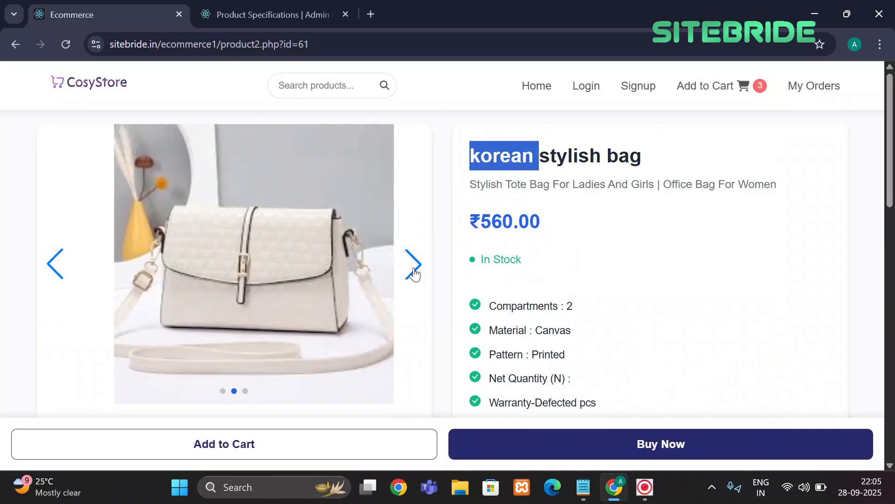
Return to the admin tab and go back to the Admin Dashboard
click(268, 1)
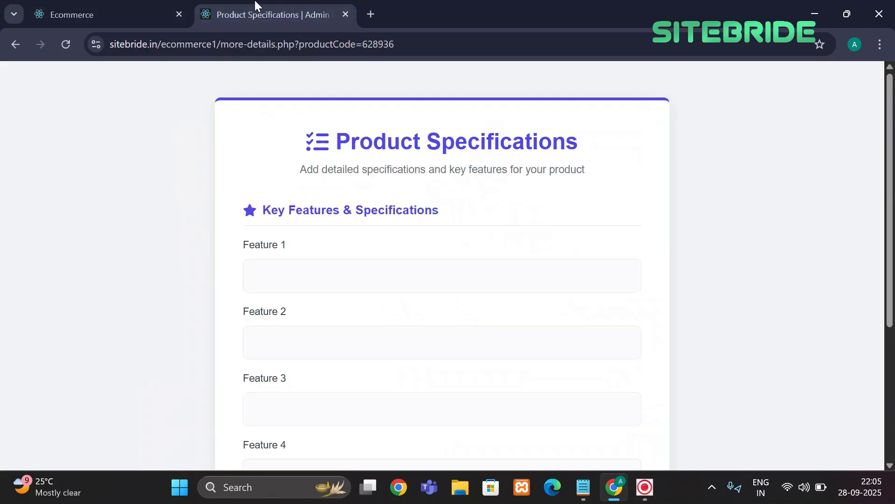
click(12, 41)
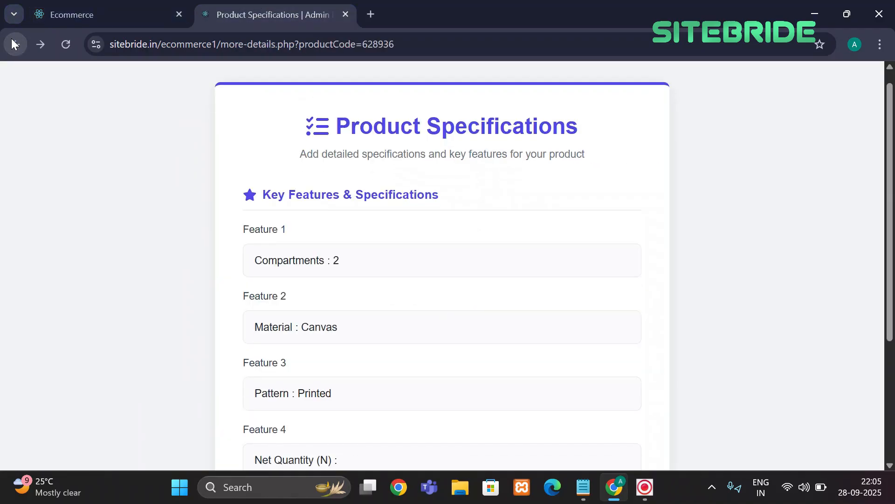
click(11, 40)
click(12, 40)
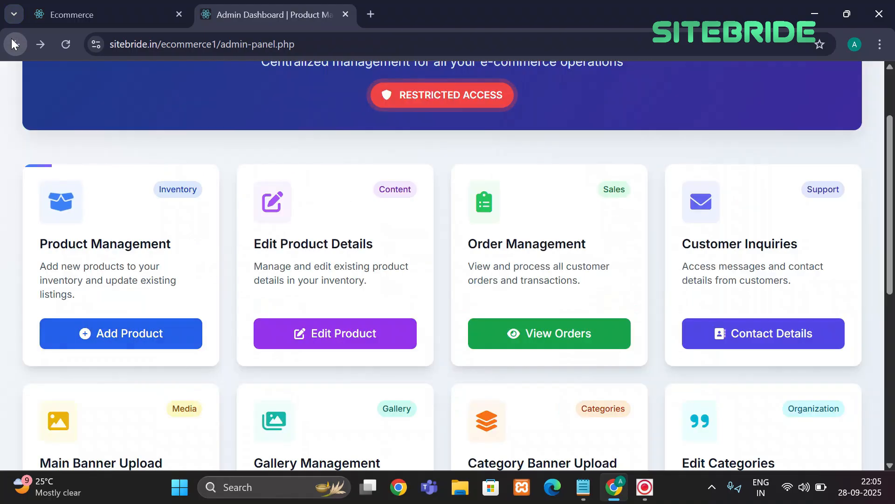
scroll(295, 158, down, 1)
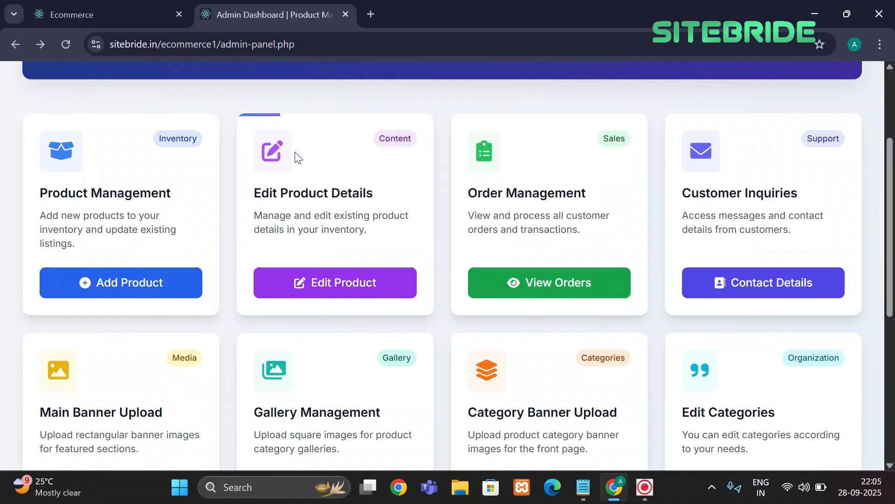
click(334, 284)
scroll(449, 294, down, 15)
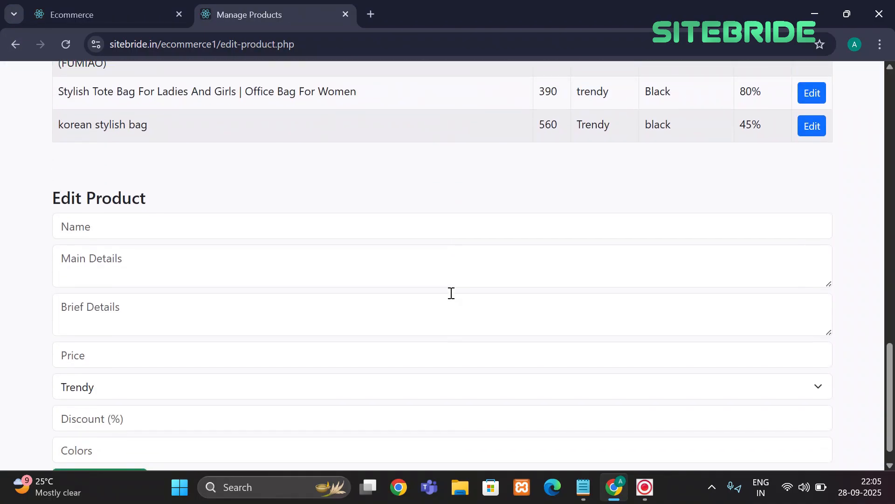
scroll(449, 293, up, 1)
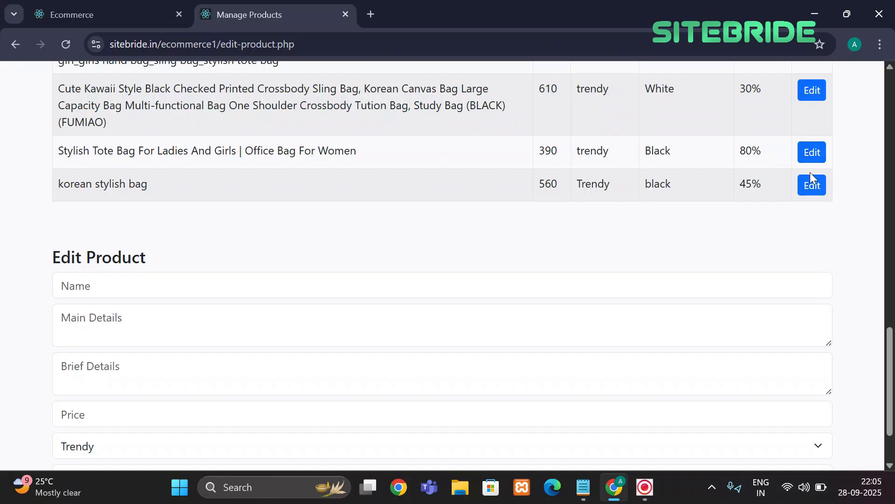
click(812, 186)
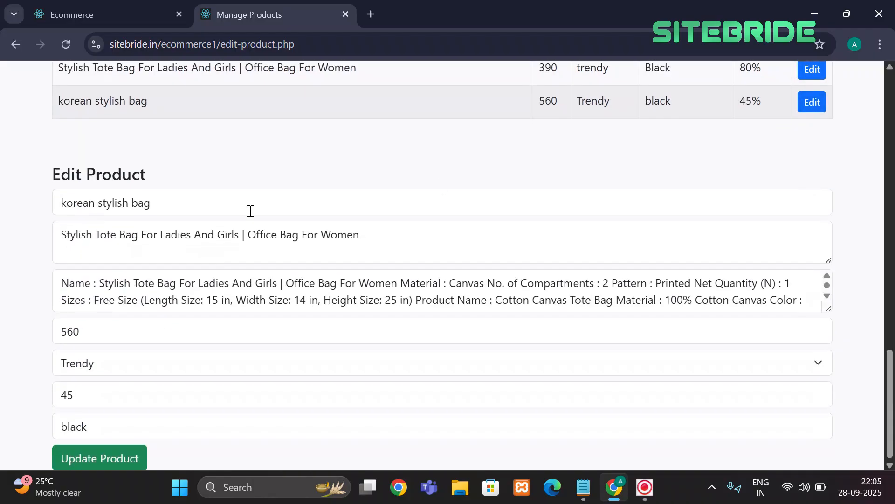
click(109, 375)
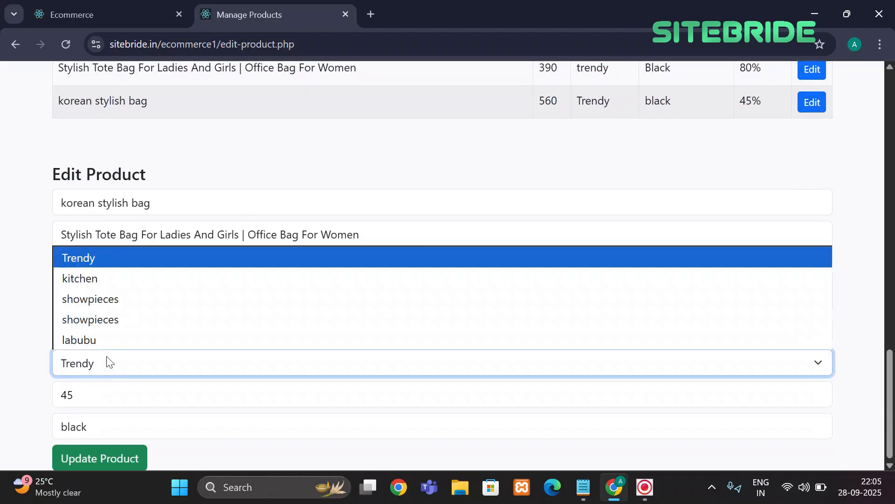
click(99, 361)
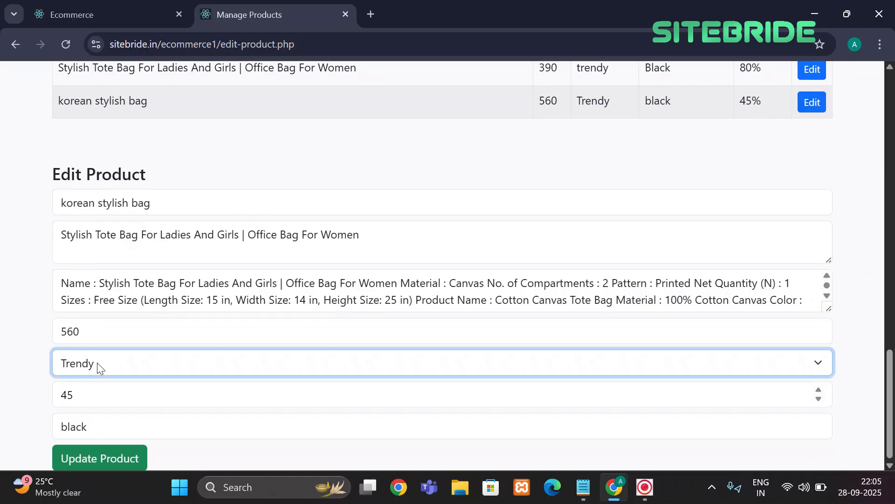
scroll(196, 316, up, 1)
scroll(196, 316, down, 1)
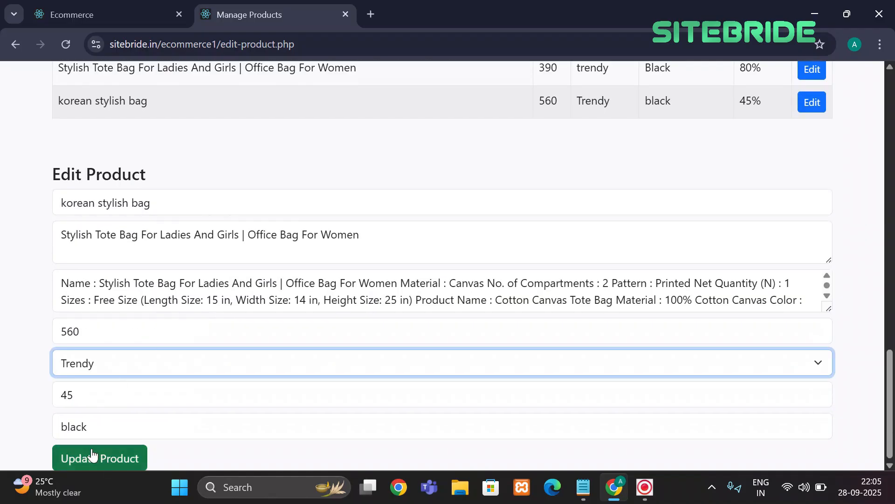
click(91, 5)
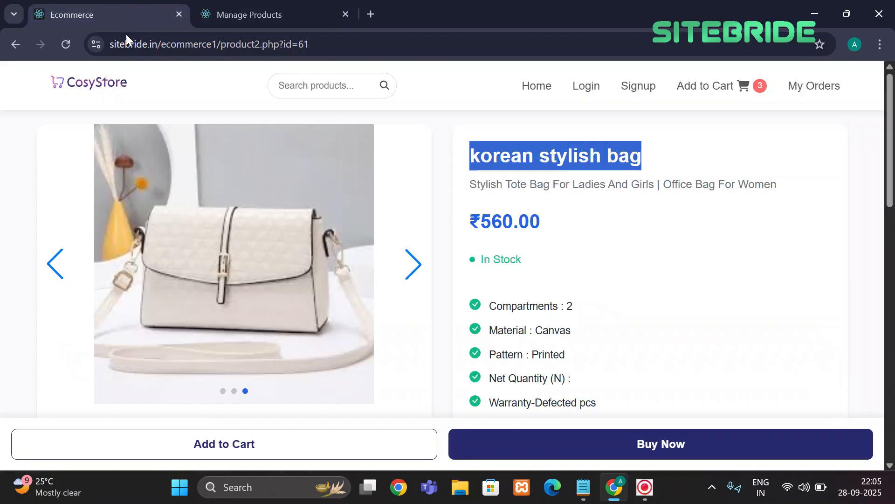
click(228, 15)
click(9, 45)
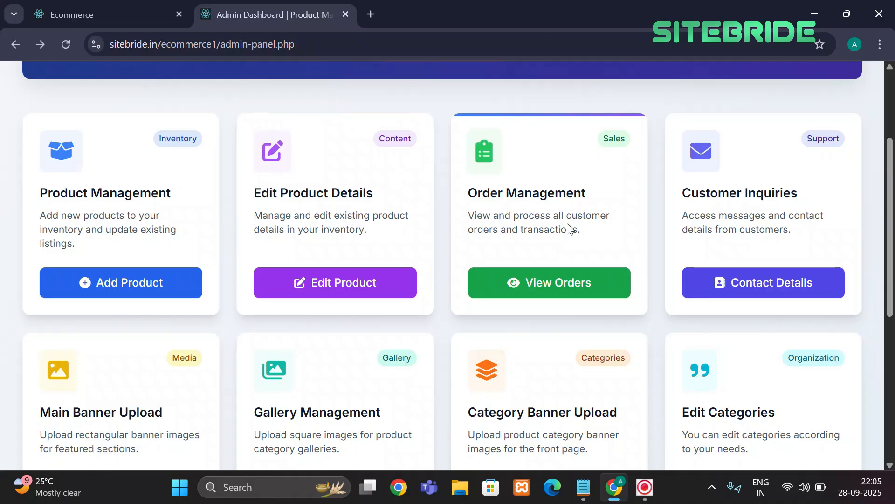
Open Manage Orders to list the three not-delivered orders priced 390, 399 and 599
click(550, 289)
scroll(468, 285, down, 2)
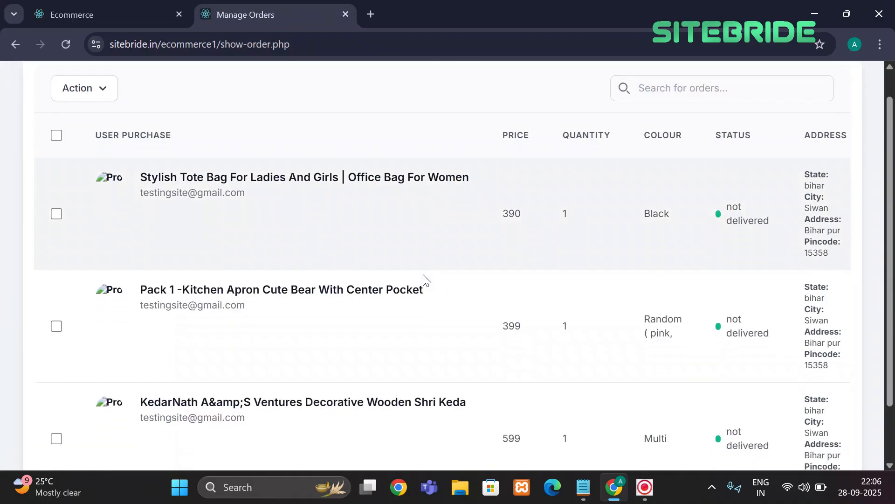
scroll(480, 206, up, 2)
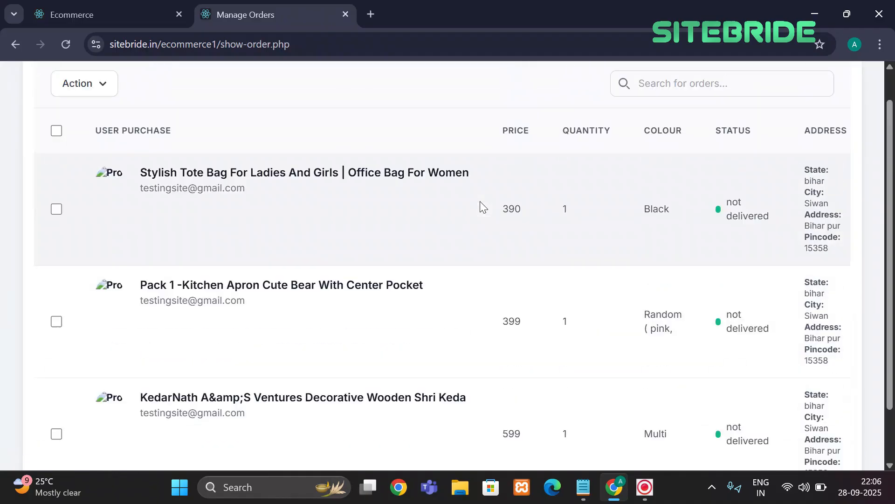
scroll(480, 206, down, 2)
scroll(521, 312, up, 1)
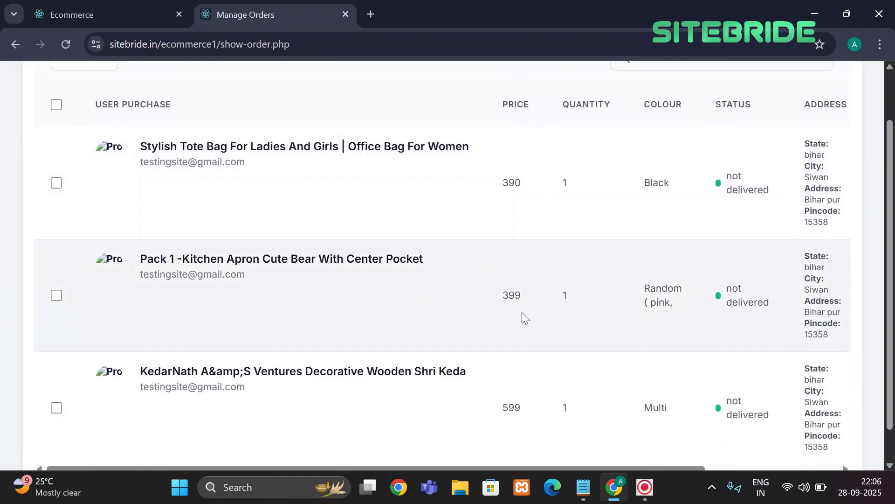
scroll(513, 247, down, 1)
scroll(508, 256, down, 1)
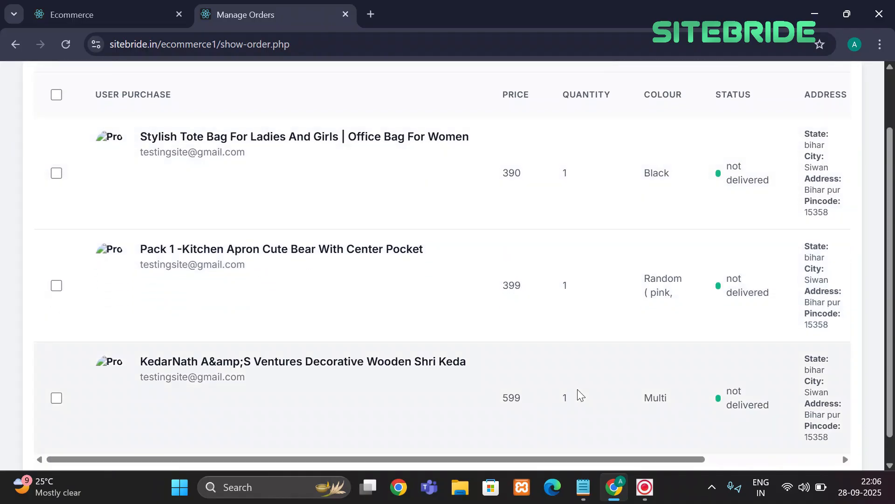
Scroll the orders table right to show the Payment Mode and Actions (Edit, PDF) columns
scroll(580, 390, right, 2)
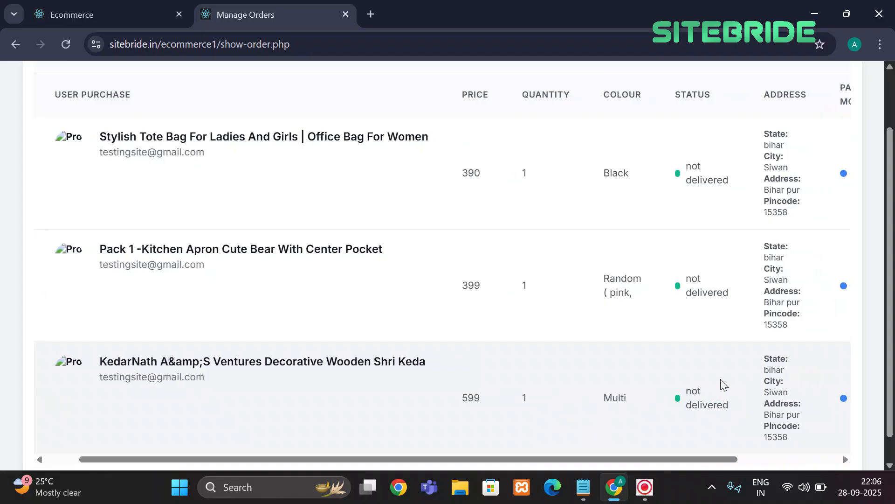
scroll(725, 354, right, 5)
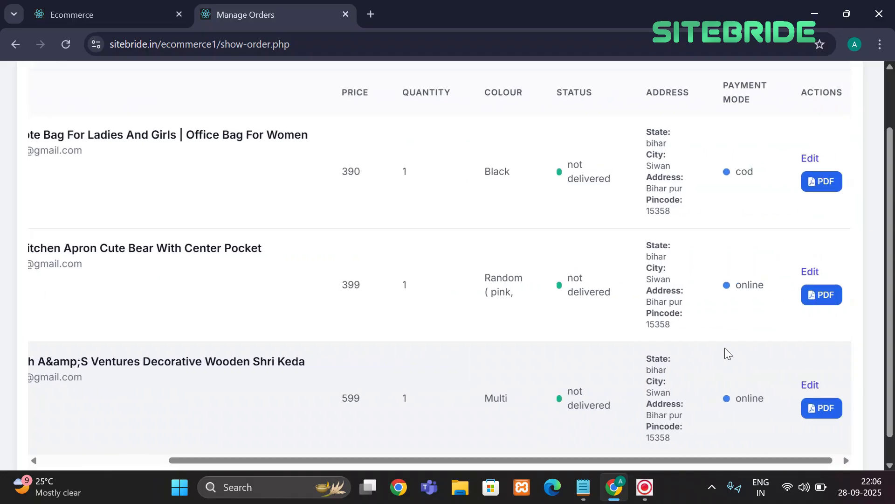
scroll(724, 354, up, 1)
scroll(725, 348, down, 1)
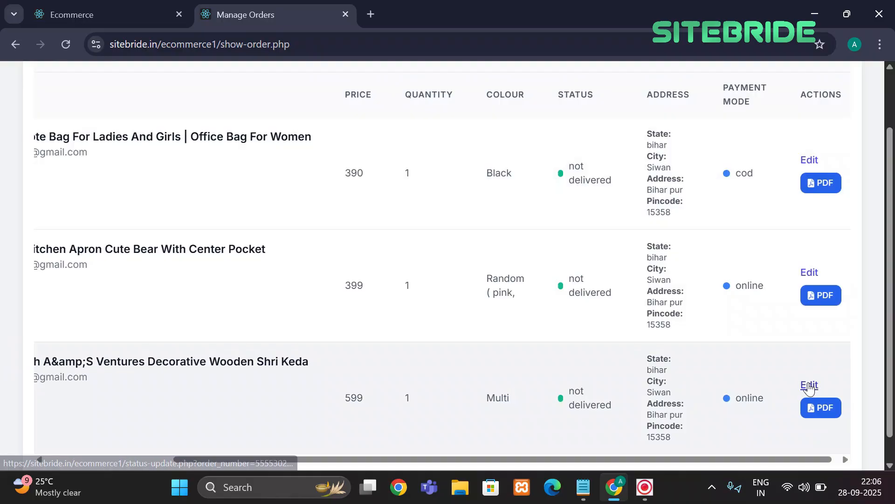
scroll(566, 370, left, 5)
scroll(567, 370, right, 5)
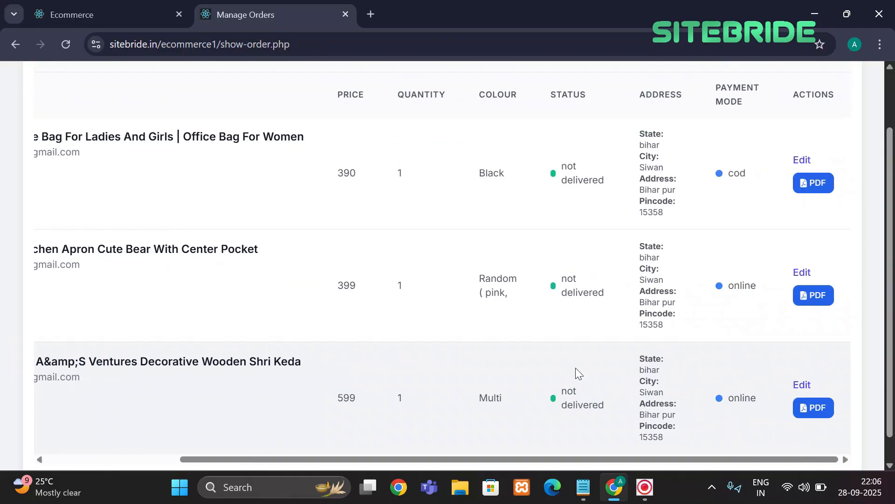
Mark the third order (599) as delivered with Order Delivery Confirm and accept the alert
click(801, 383)
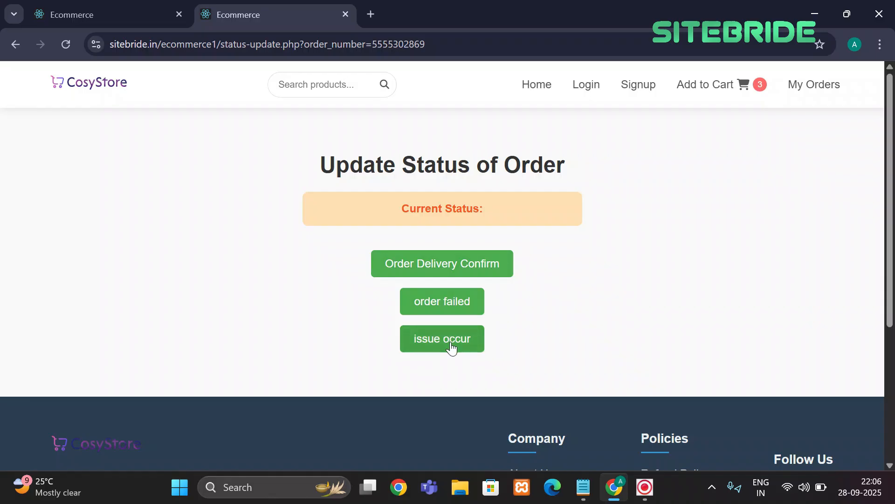
click(469, 270)
click(561, 134)
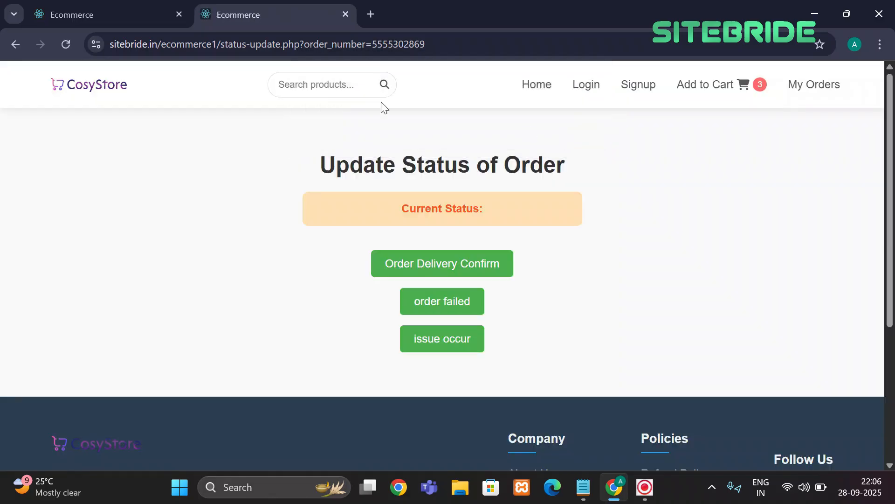
Reload Manage Orders and check that the 399 and 599 orders are delivered while 390 is not
click(15, 44)
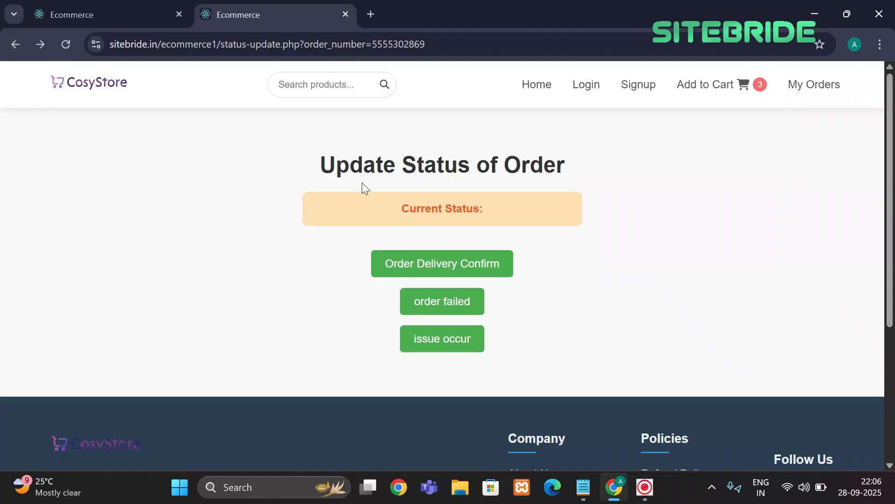
click(20, 46)
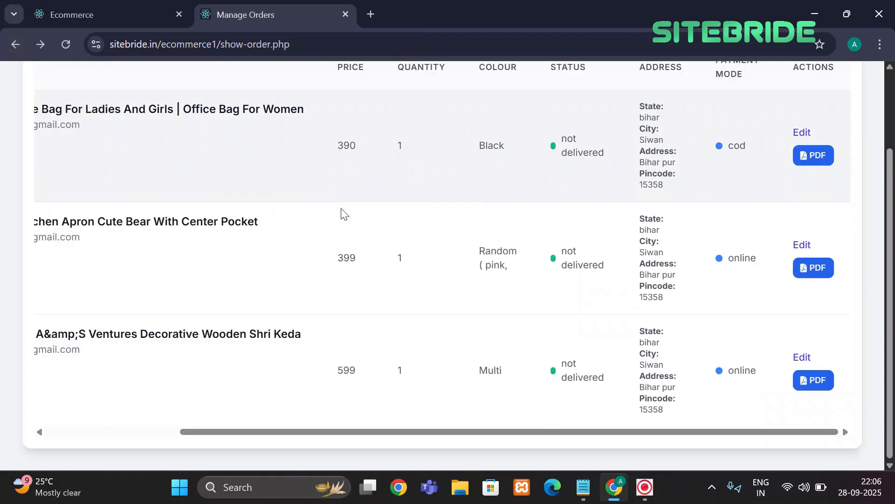
click(67, 44)
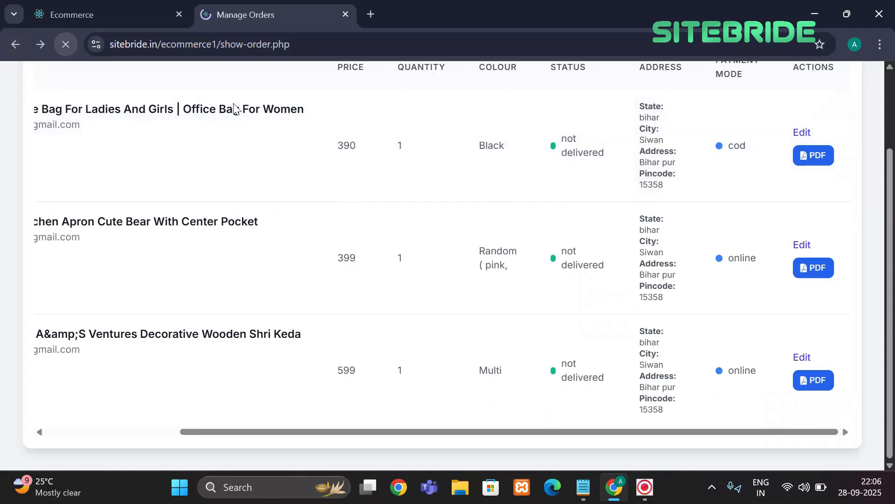
scroll(629, 276, down, 1)
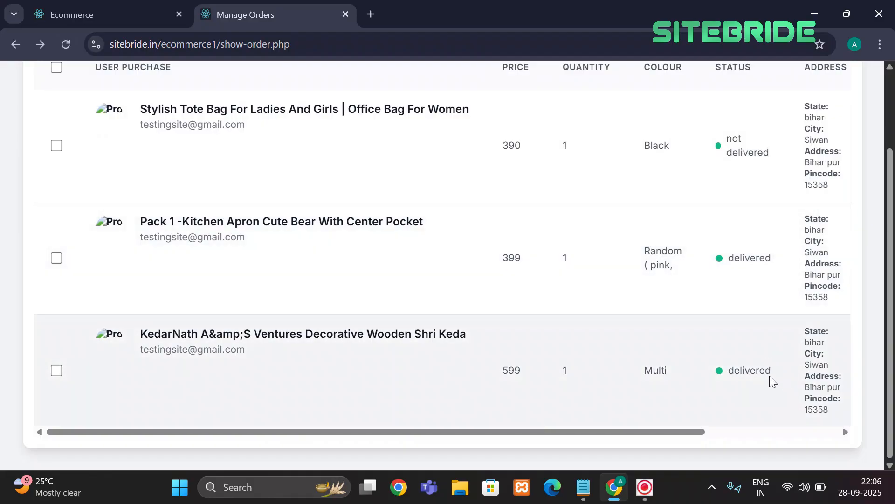
drag(772, 381, 691, 387)
click(626, 344)
scroll(626, 343, right, 3)
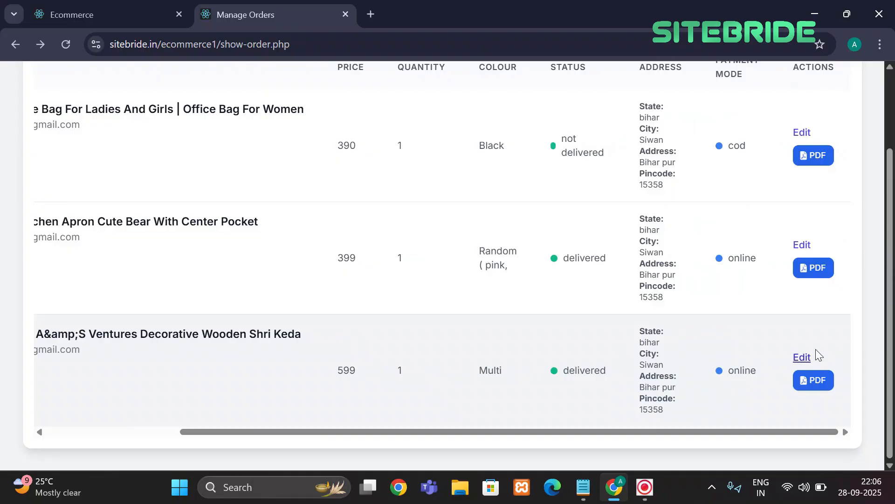
scroll(783, 394, up, 1)
scroll(785, 396, down, 1)
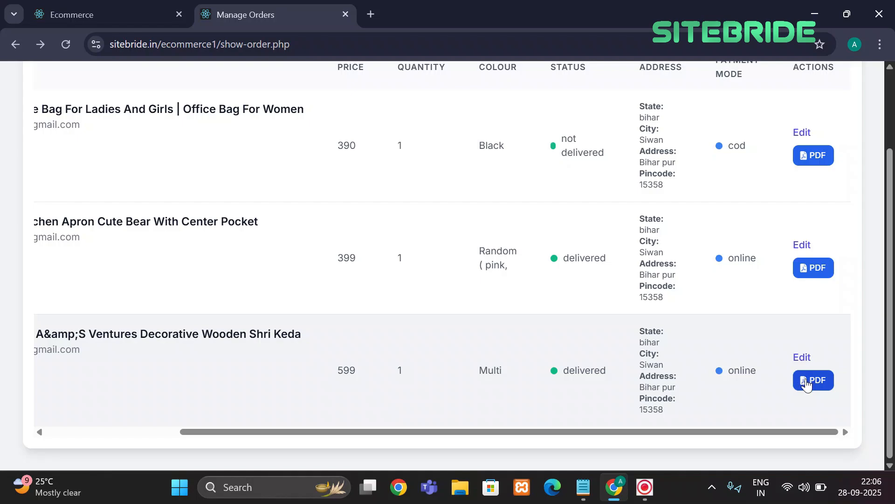
Download the 599 order's details PDF and review it: status delivered, payment mode online
click(807, 385)
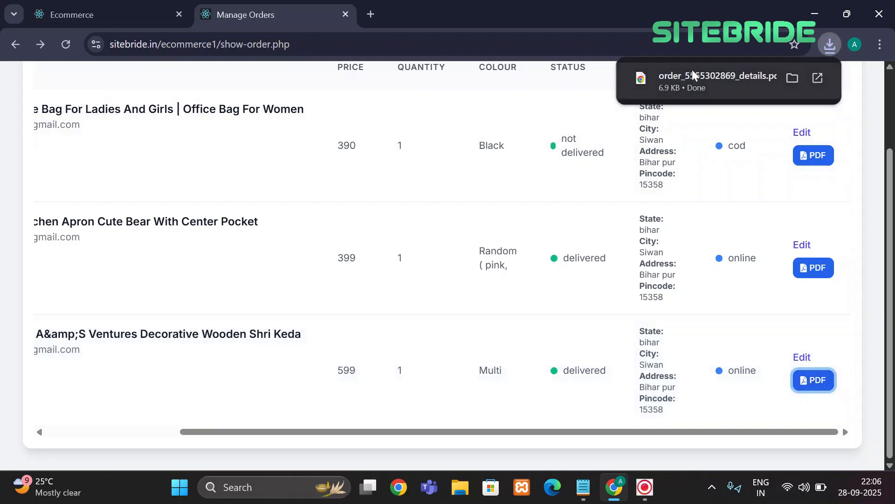
click(692, 74)
scroll(429, 208, down, 4)
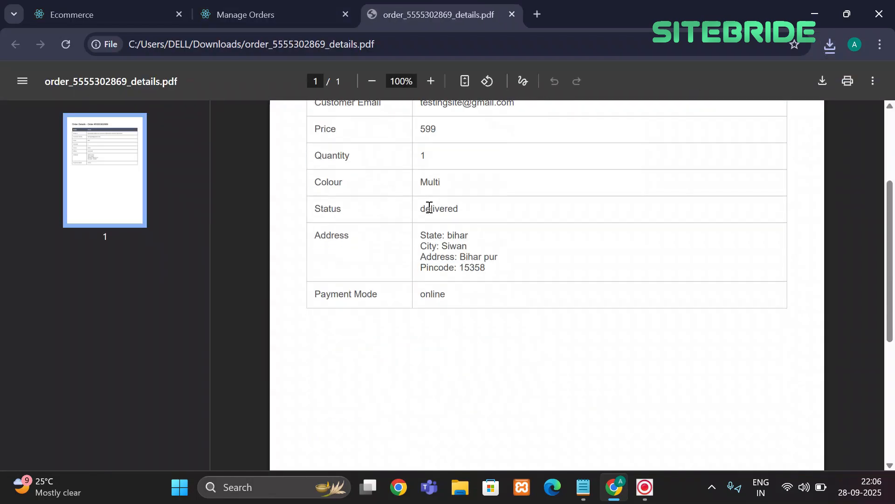
scroll(429, 207, up, 3)
scroll(429, 207, down, 8)
scroll(429, 208, up, 6)
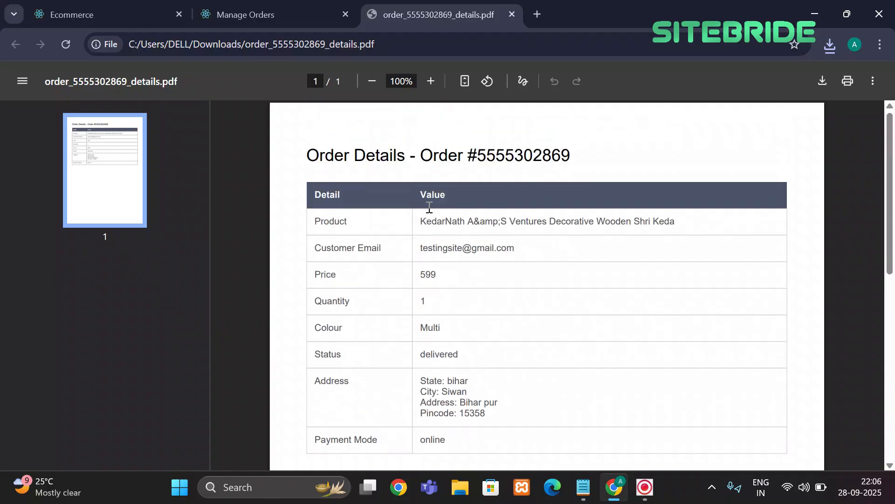
click(252, 14)
Return to the admin dashboard and view the Contact Information table, which shows no records
click(37, 6)
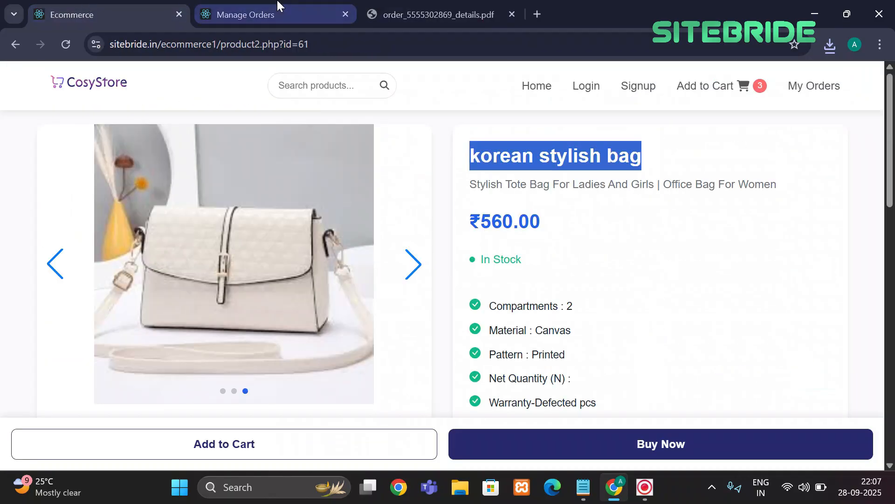
click(266, 6)
click(16, 47)
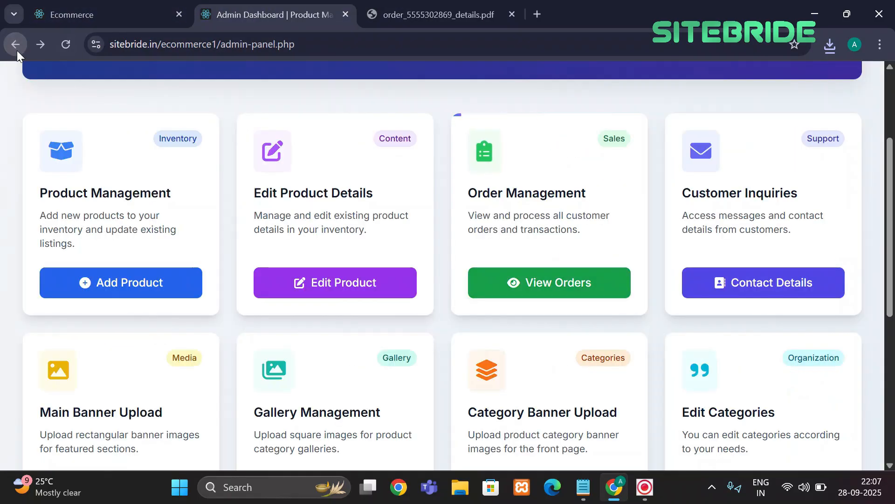
scroll(497, 203, down, 1)
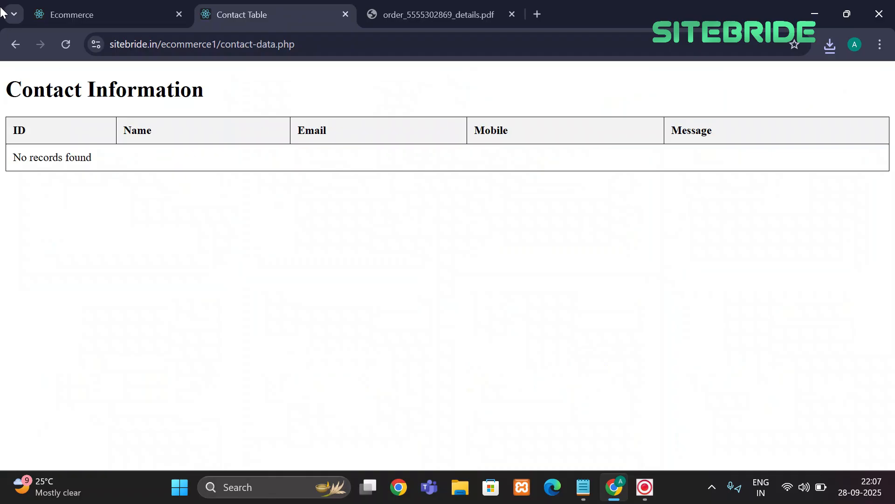
Go back from the contacts table to the Admin Dashboard and scroll through it
click(11, 46)
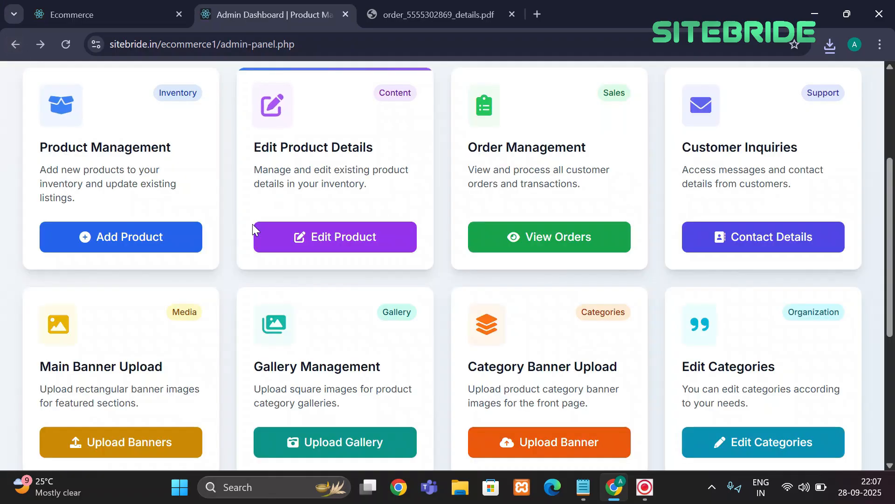
scroll(252, 227, down, 1)
scroll(300, 245, down, 2)
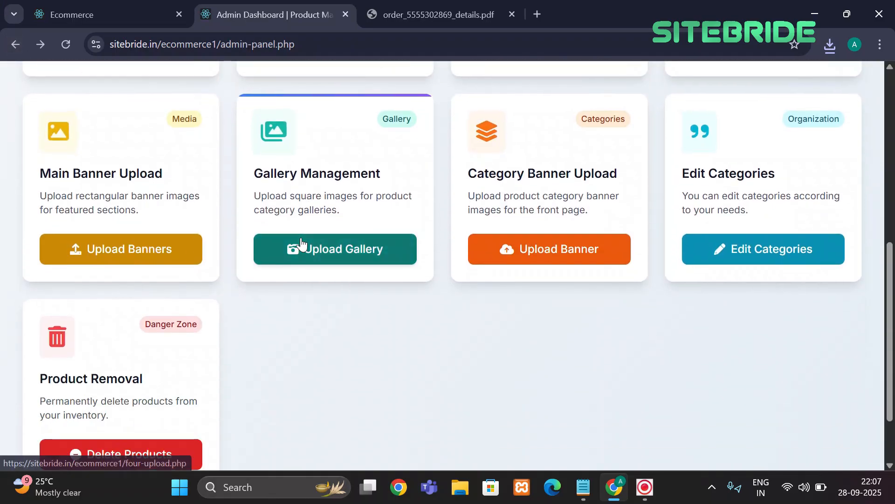
scroll(301, 241, up, 1)
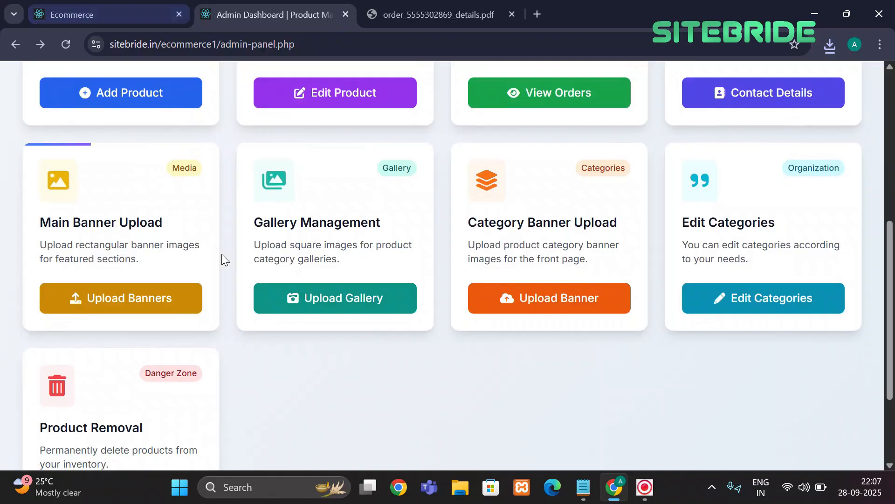
scroll(222, 254, down, 2)
scroll(222, 254, up, 1)
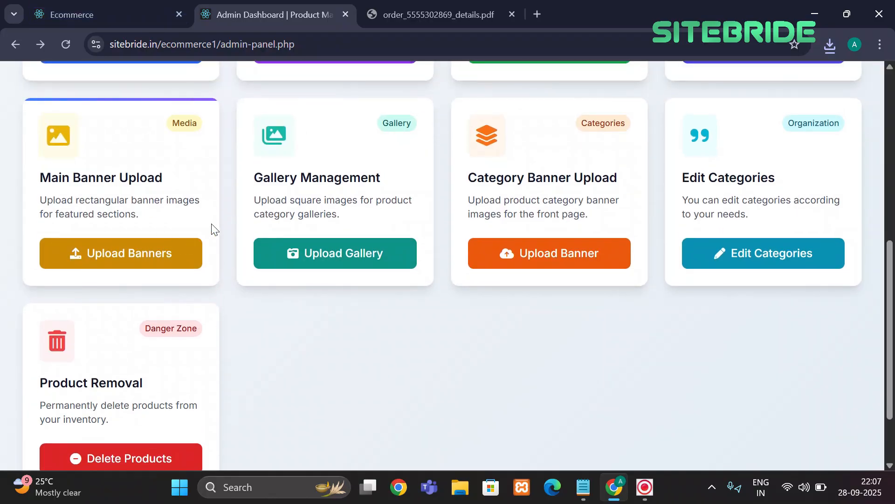
Open the main banner upload page, then preview the storefront home page in mobile developer view
click(120, 251)
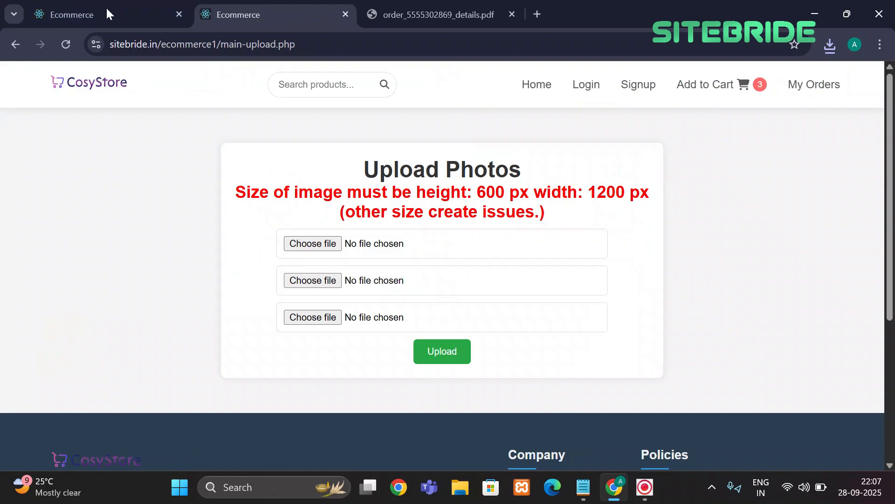
click(100, 12)
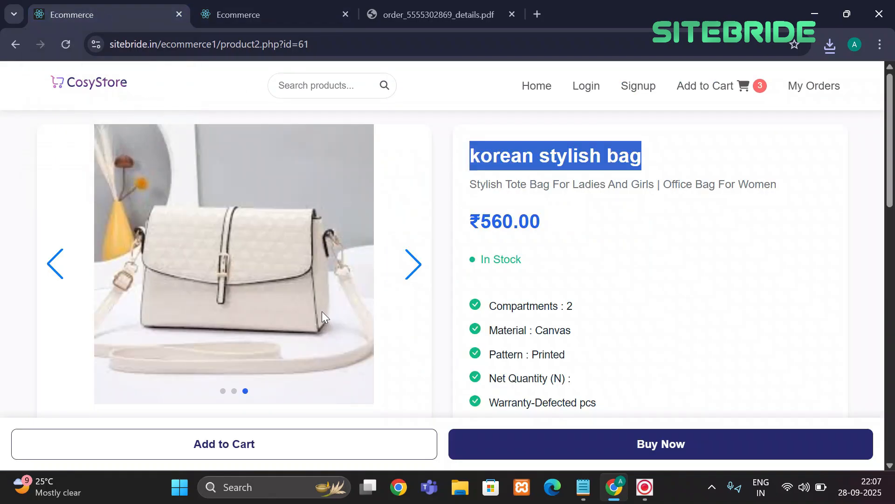
click(19, 48)
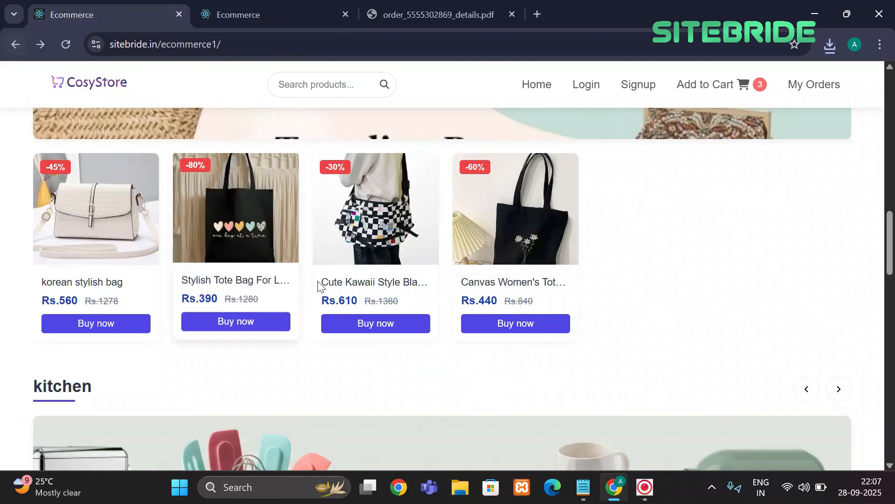
scroll(320, 283, up, 10)
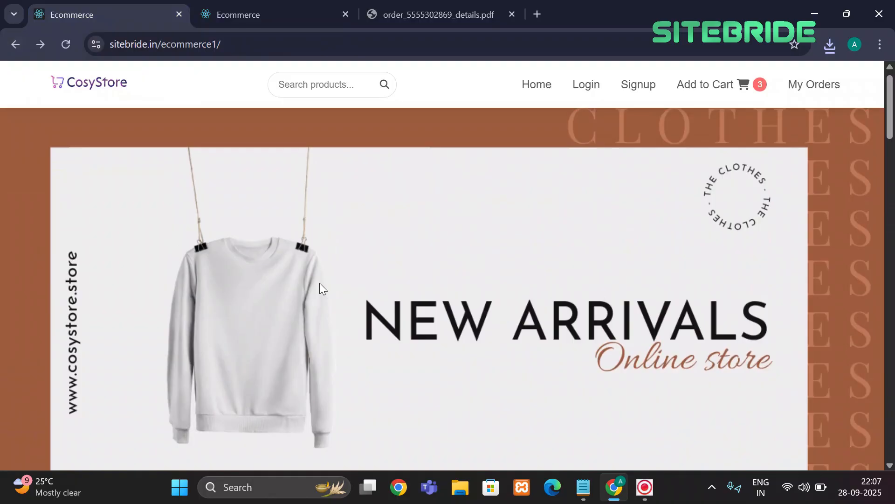
key(ctrl+shift+i)
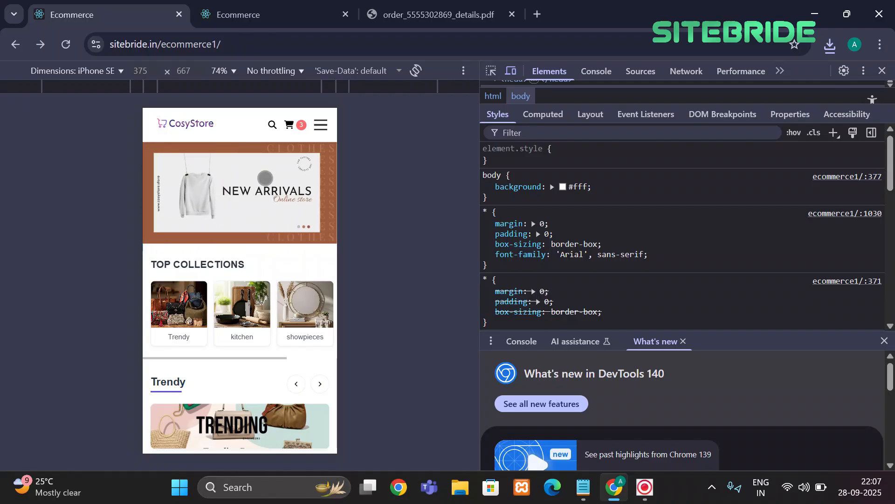
Compare the banner Upload Photos form (600 px by 1200 px) with the mobile storefront, then return to the dashboard
click(284, 5)
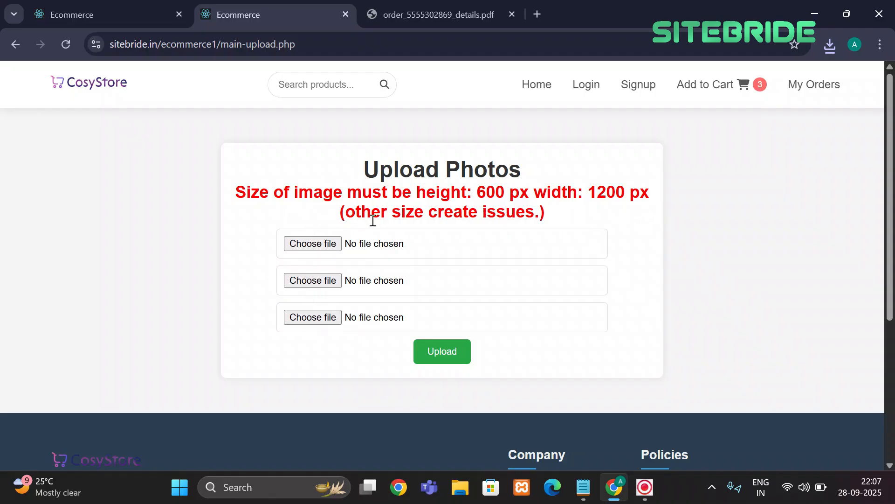
click(152, 13)
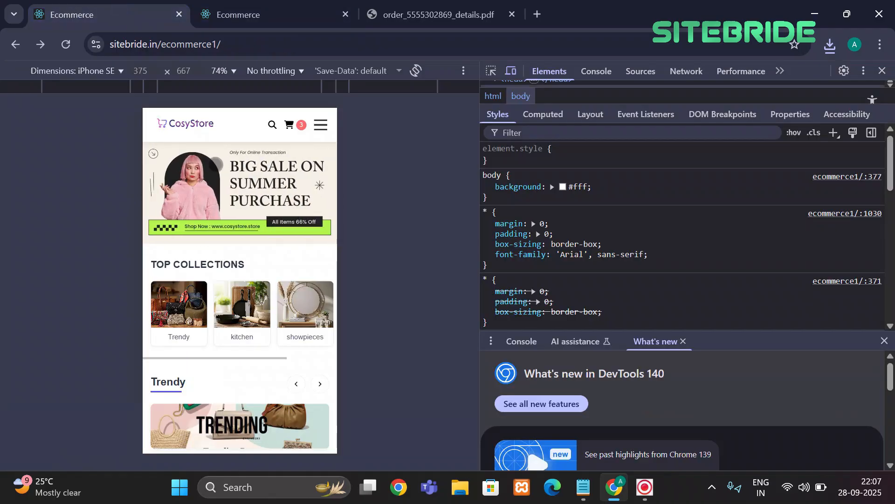
click(241, 7)
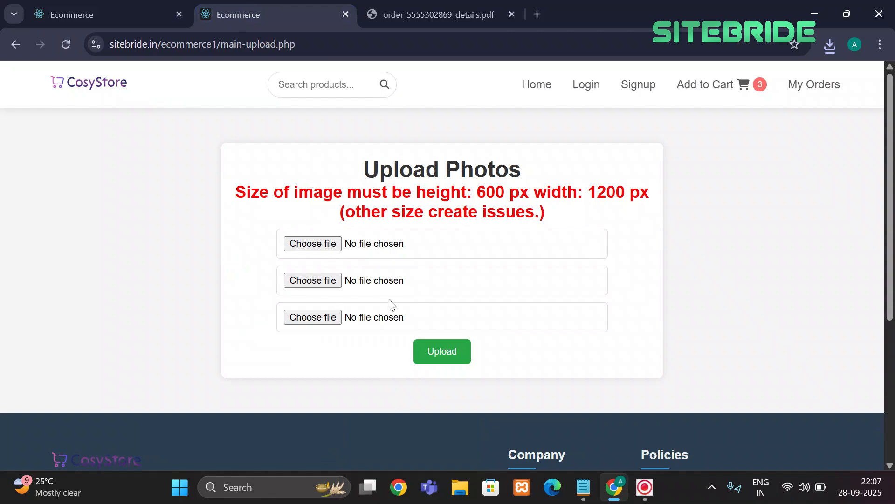
click(91, 7)
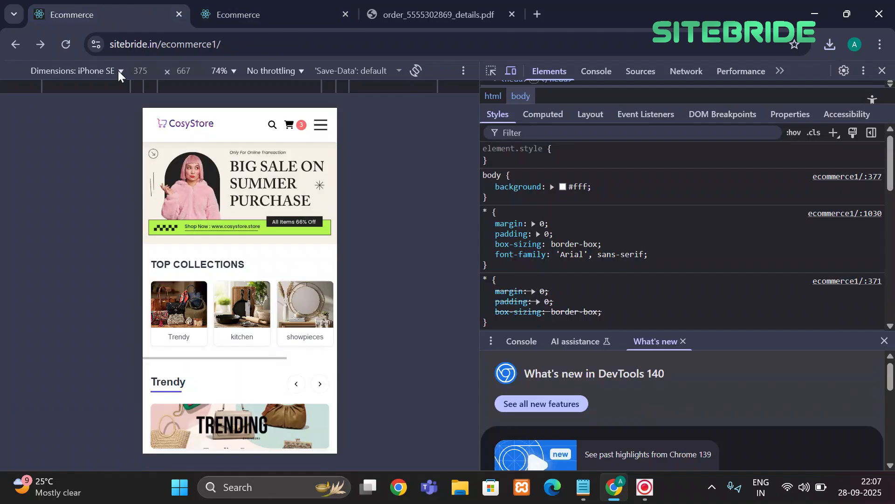
click(230, 7)
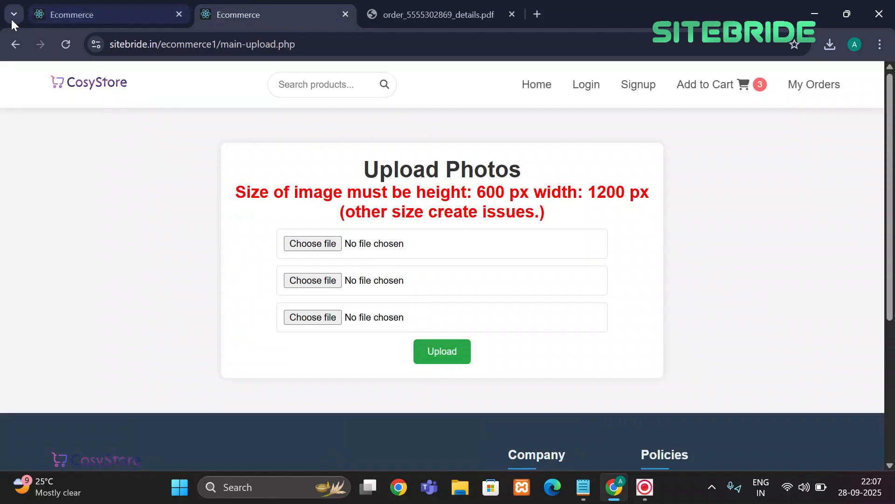
click(15, 45)
scroll(335, 201, up, 1)
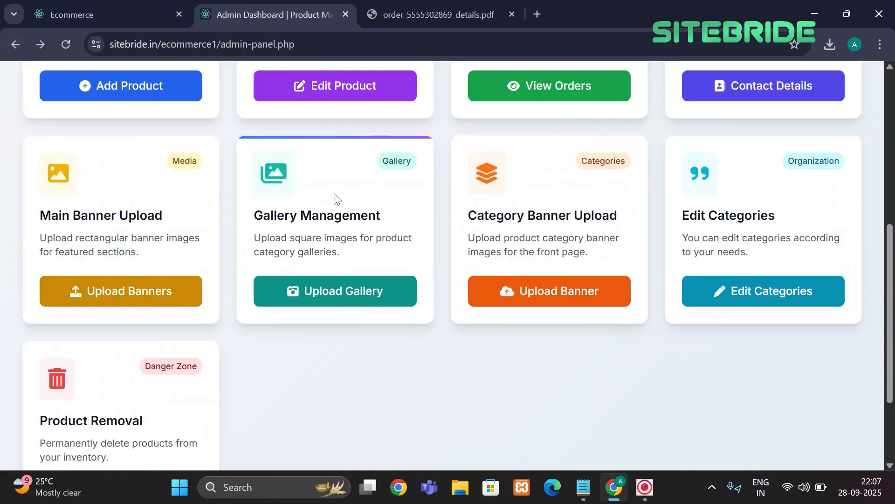
click(348, 304)
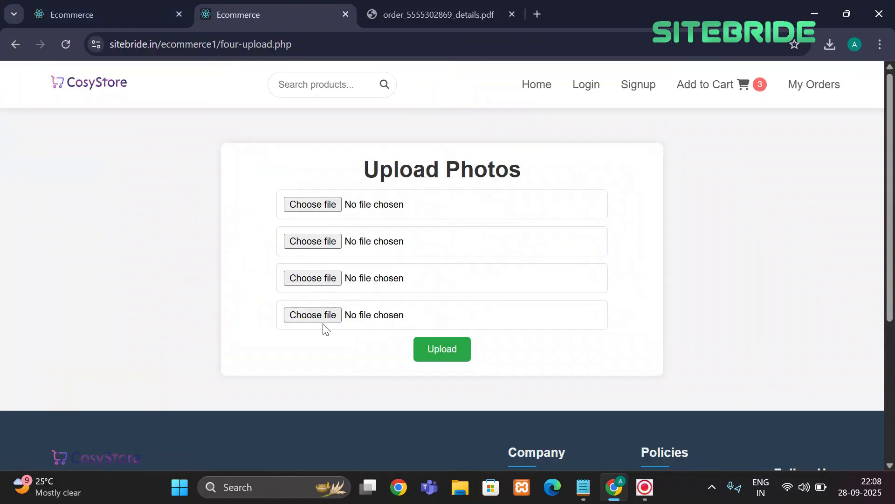
click(155, 5)
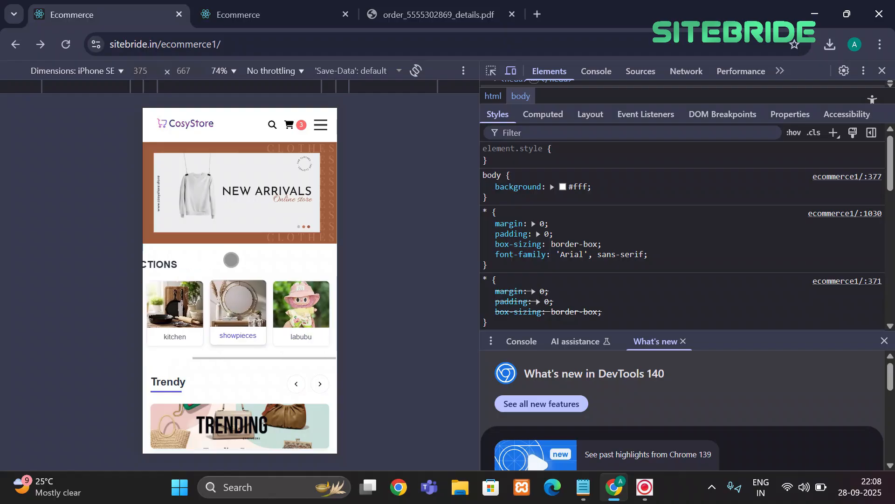
click(248, 25)
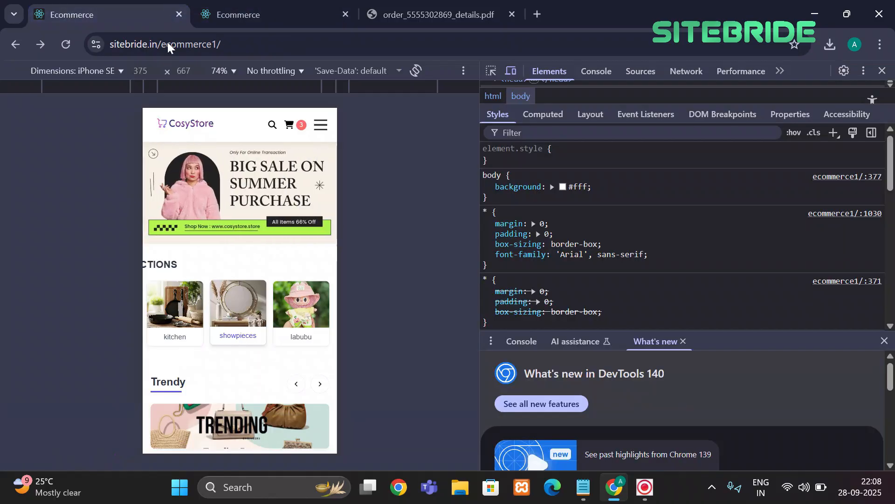
click(295, 15)
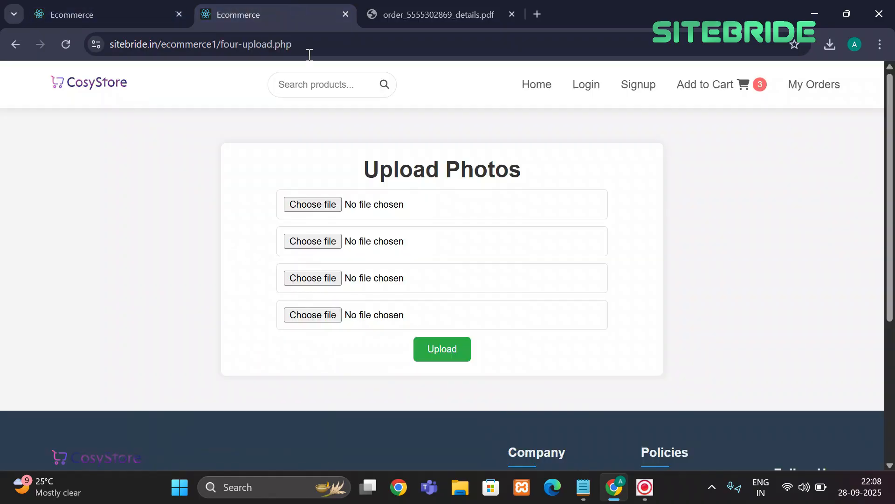
click(15, 45)
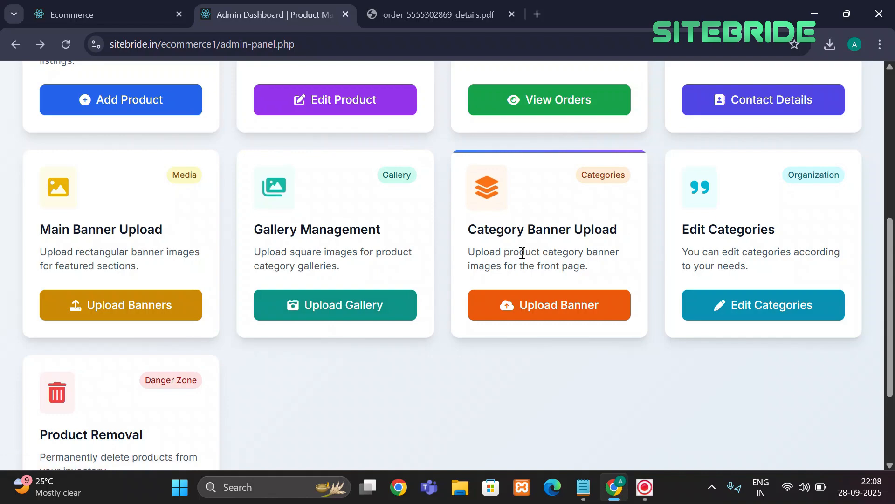
click(161, 5)
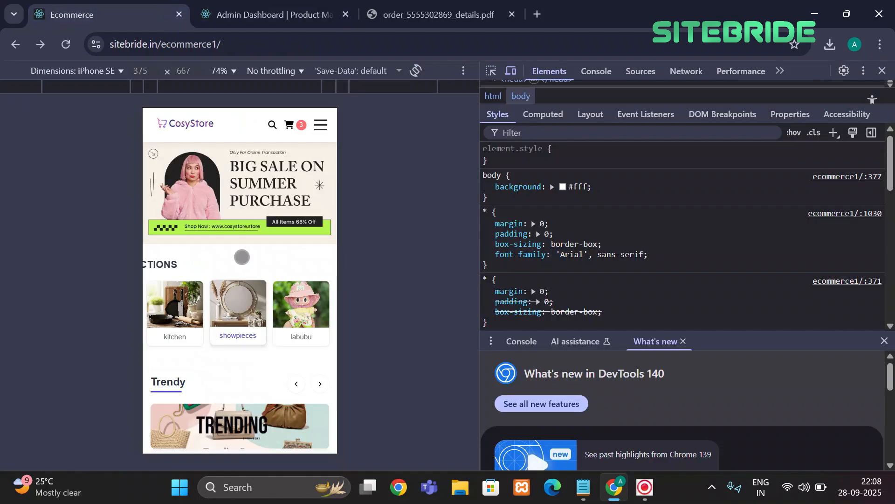
scroll(242, 257, down, 4)
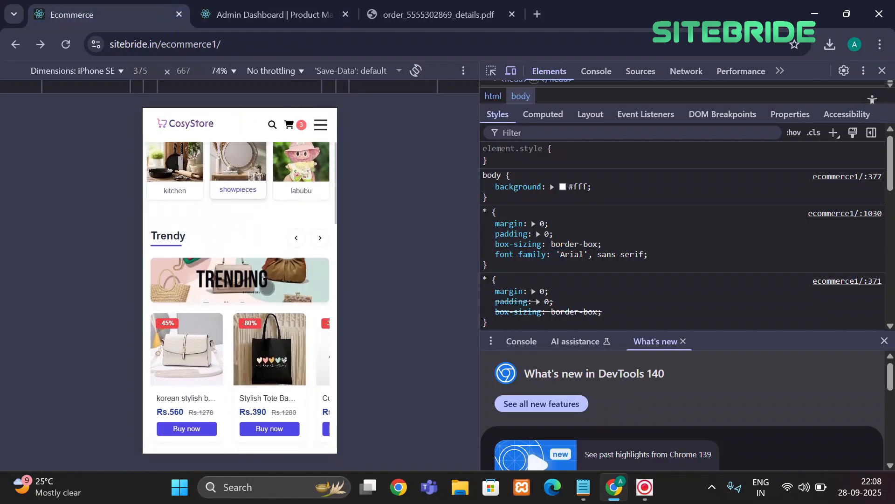
scroll(267, 289, down, 7)
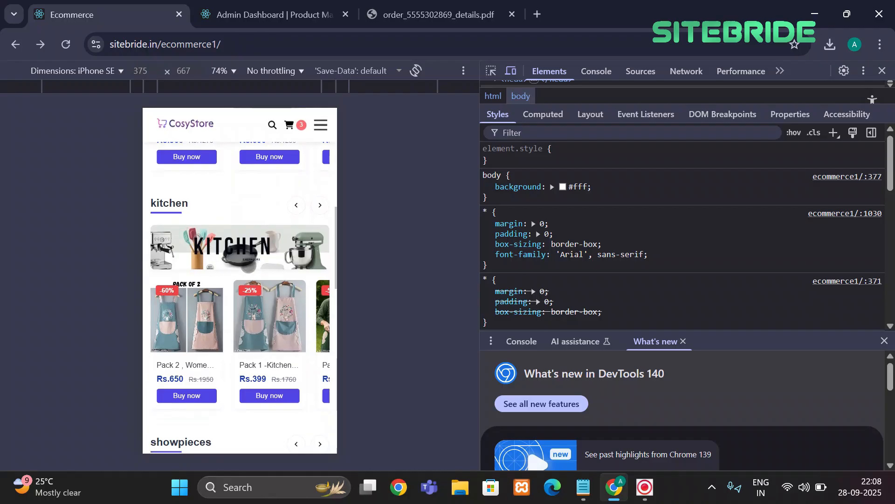
scroll(254, 264, down, 2)
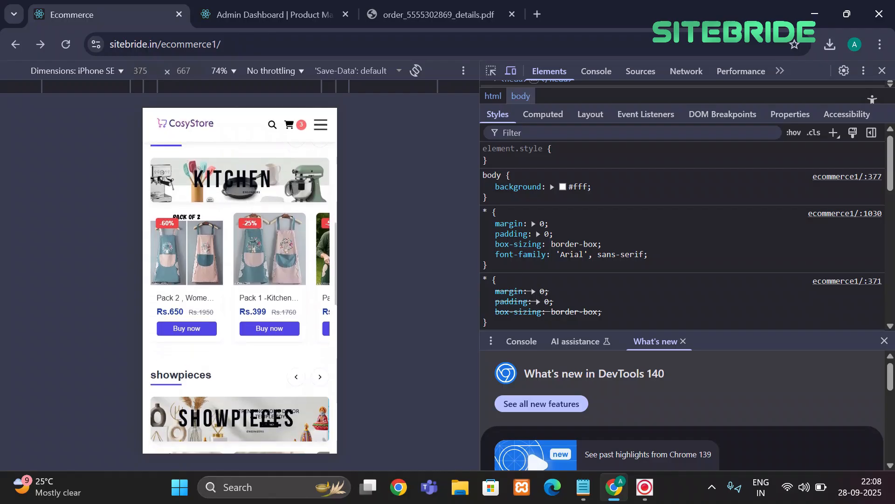
scroll(242, 280, down, 3)
click(389, 6)
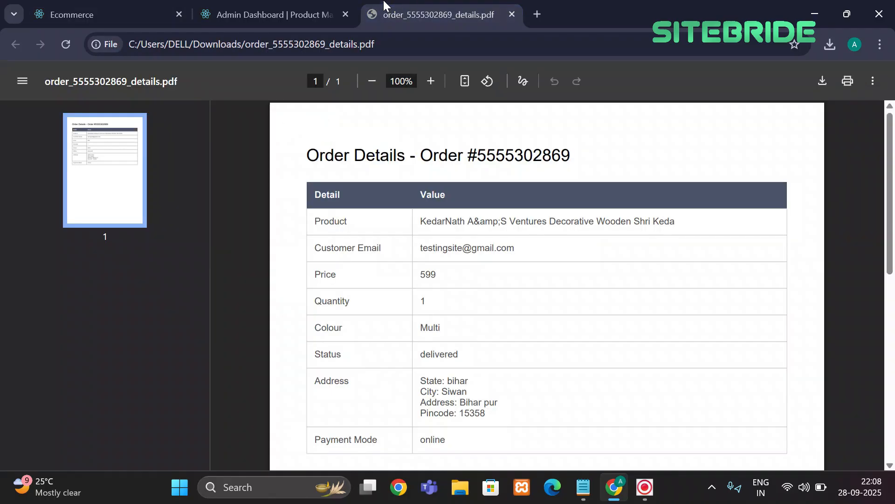
click(317, 16)
scroll(416, 210, down, 1)
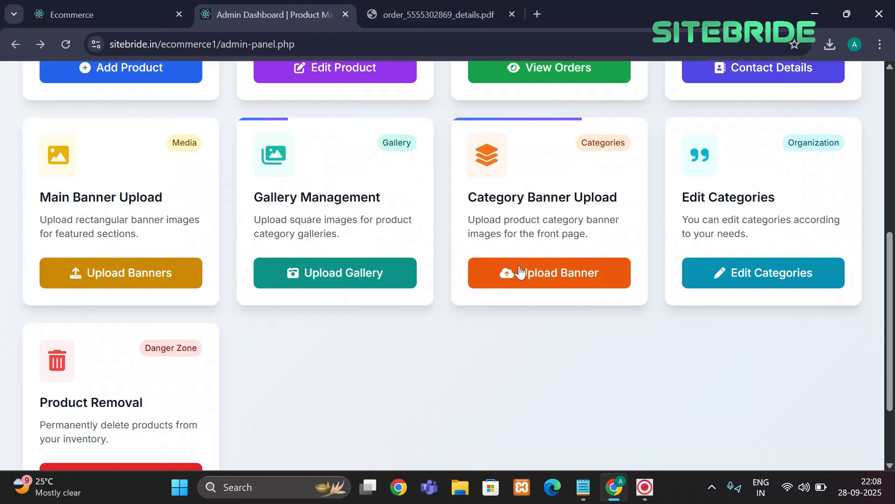
click(536, 272)
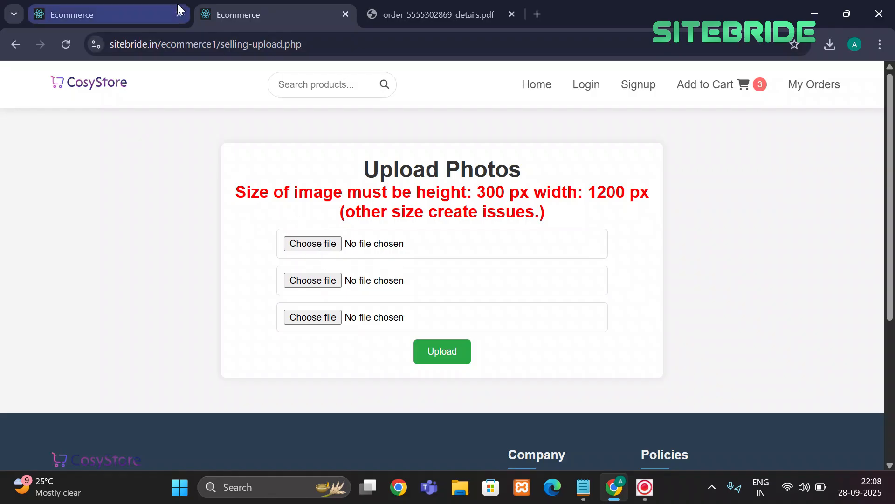
click(7, 52)
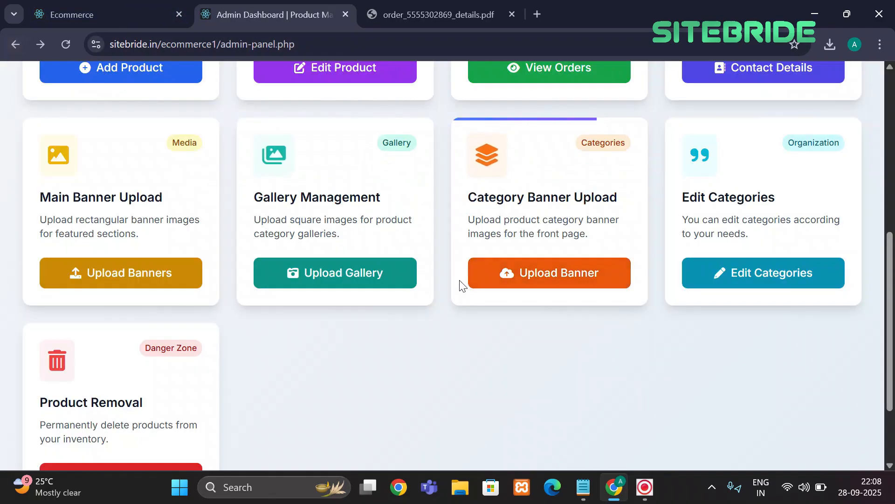
click(765, 271)
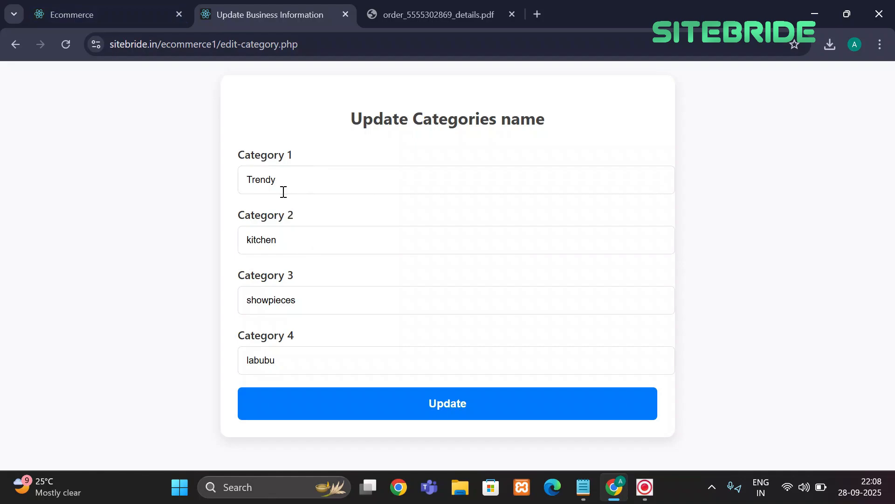
click(74, 14)
click(245, 10)
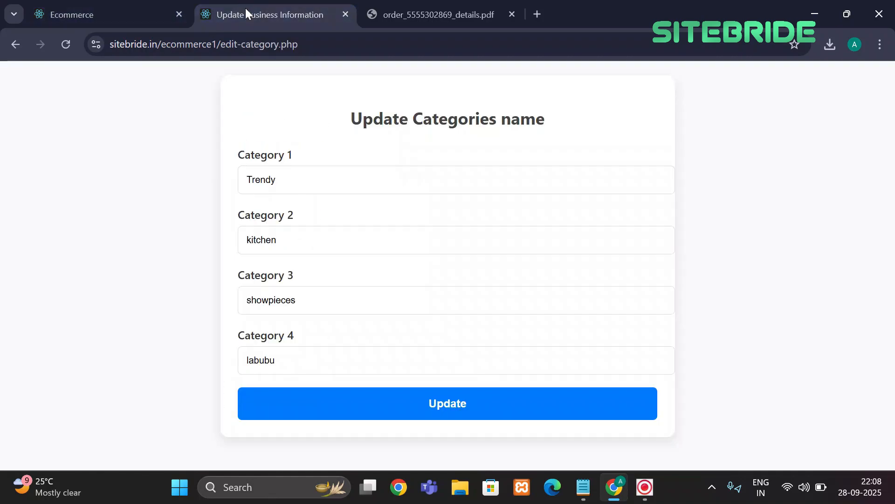
click(20, 44)
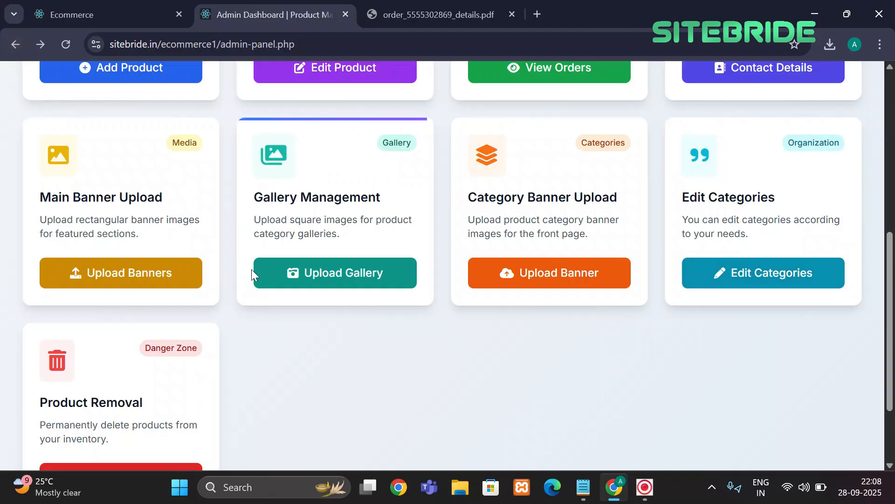
Delete the korean stylish bag, ID 61, from the Delete Products list and confirm
scroll(138, 350, down, 3)
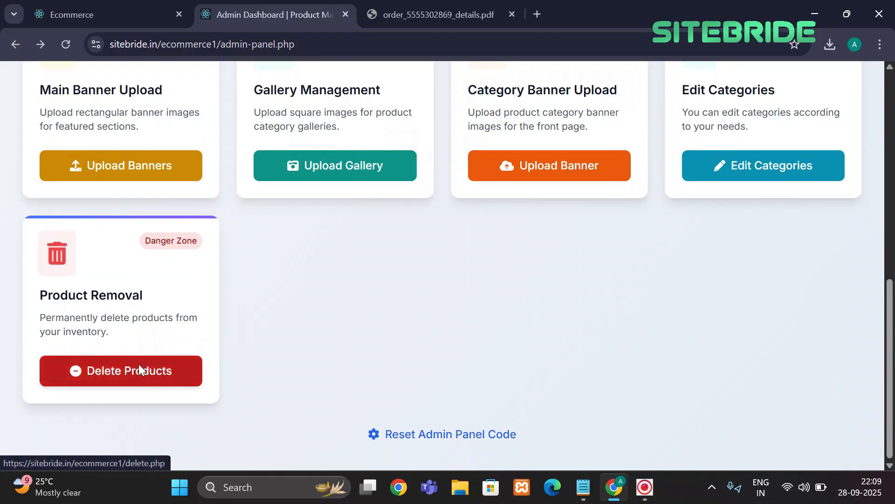
click(139, 370)
scroll(389, 332, down, 7)
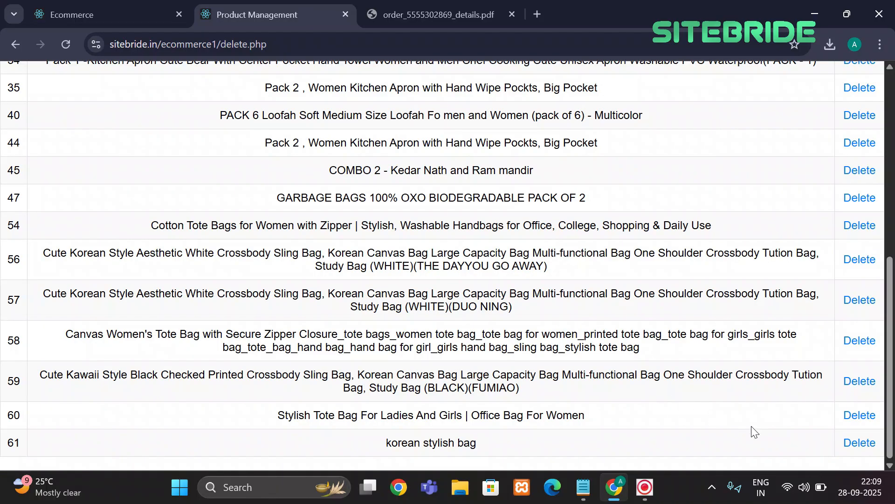
click(853, 445)
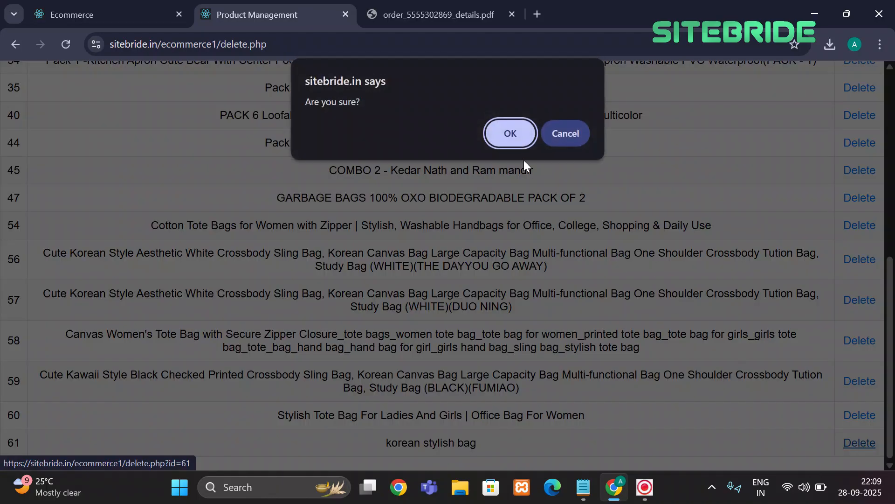
click(510, 135)
Check the storefront preview after the deletion and return to the product list
scroll(287, 199, down, 6)
scroll(289, 201, up, 6)
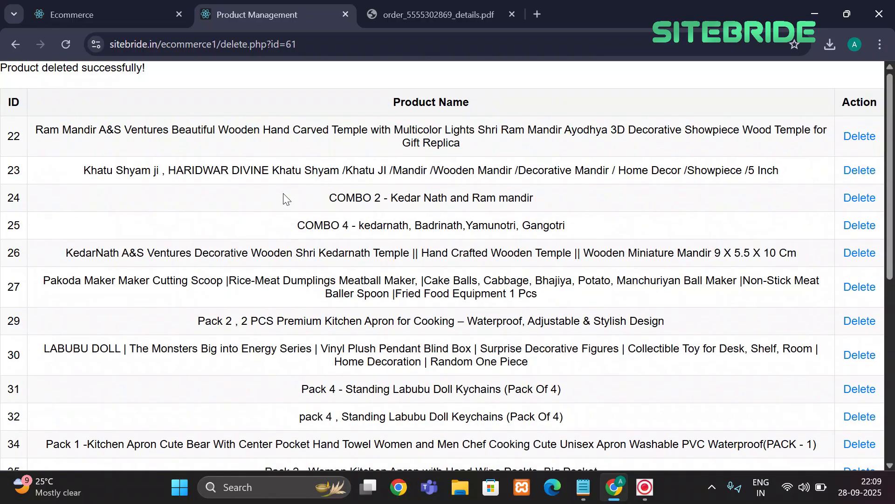
click(112, 8)
click(290, 4)
Go back twice to the Admin Dashboard and scroll through it
click(17, 44)
click(18, 44)
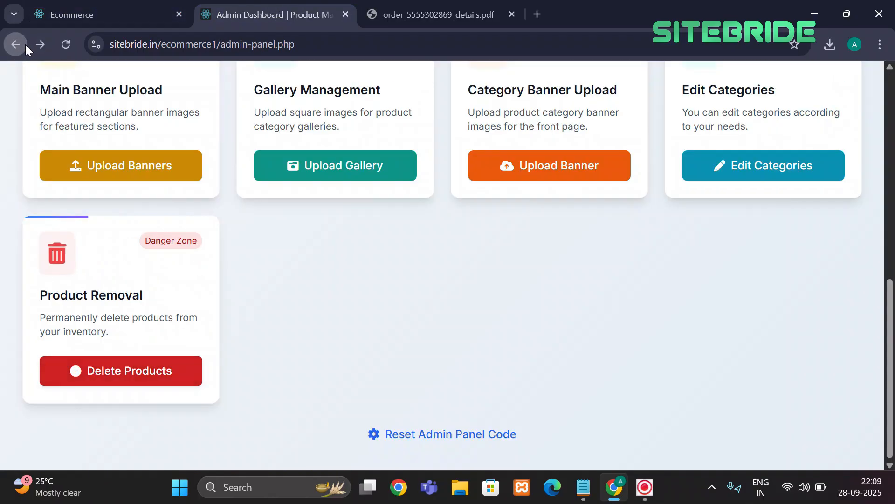
scroll(306, 163, up, 10)
scroll(307, 163, down, 10)
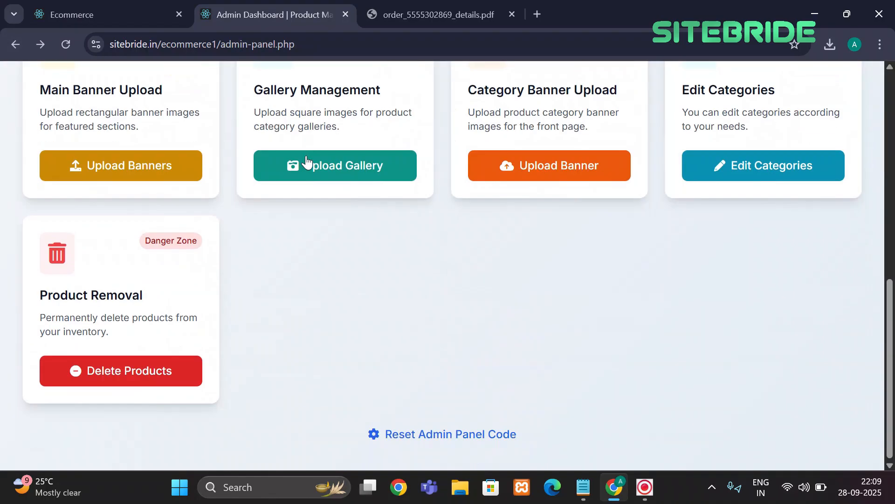
scroll(306, 162, up, 10)
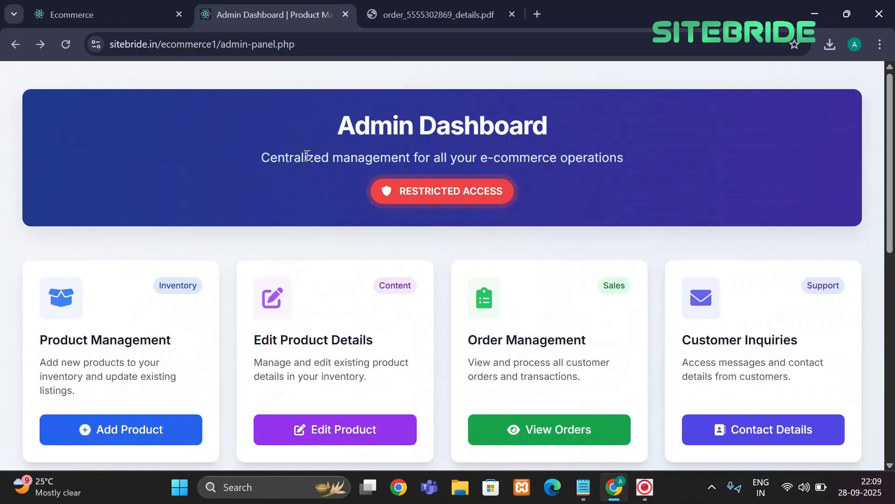
scroll(525, 238, down, 8)
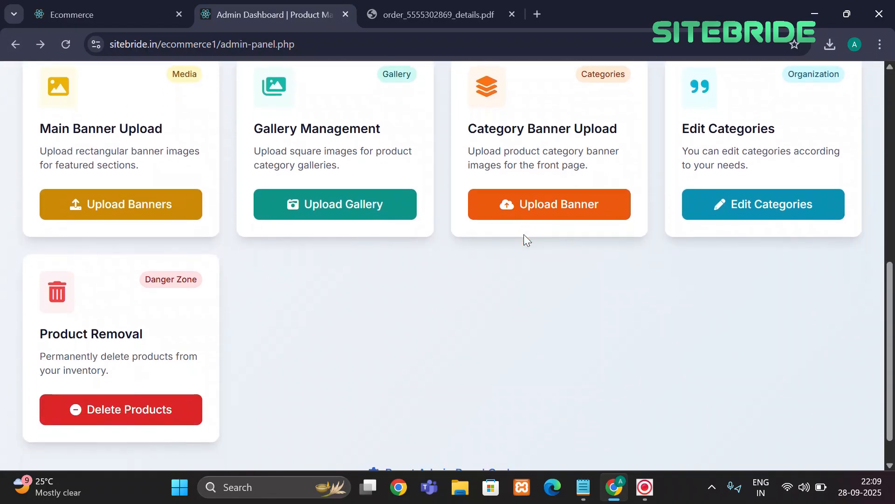
scroll(525, 239, up, 4)
scroll(524, 235, up, 3)
scroll(524, 235, down, 7)
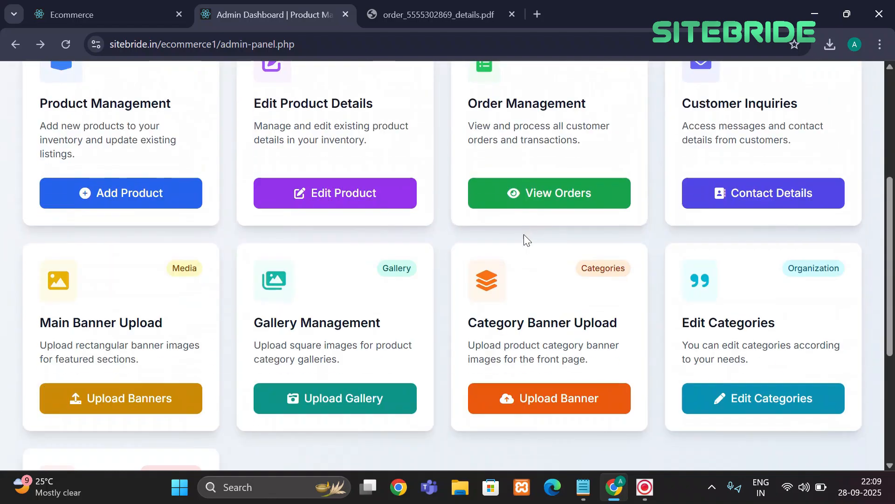